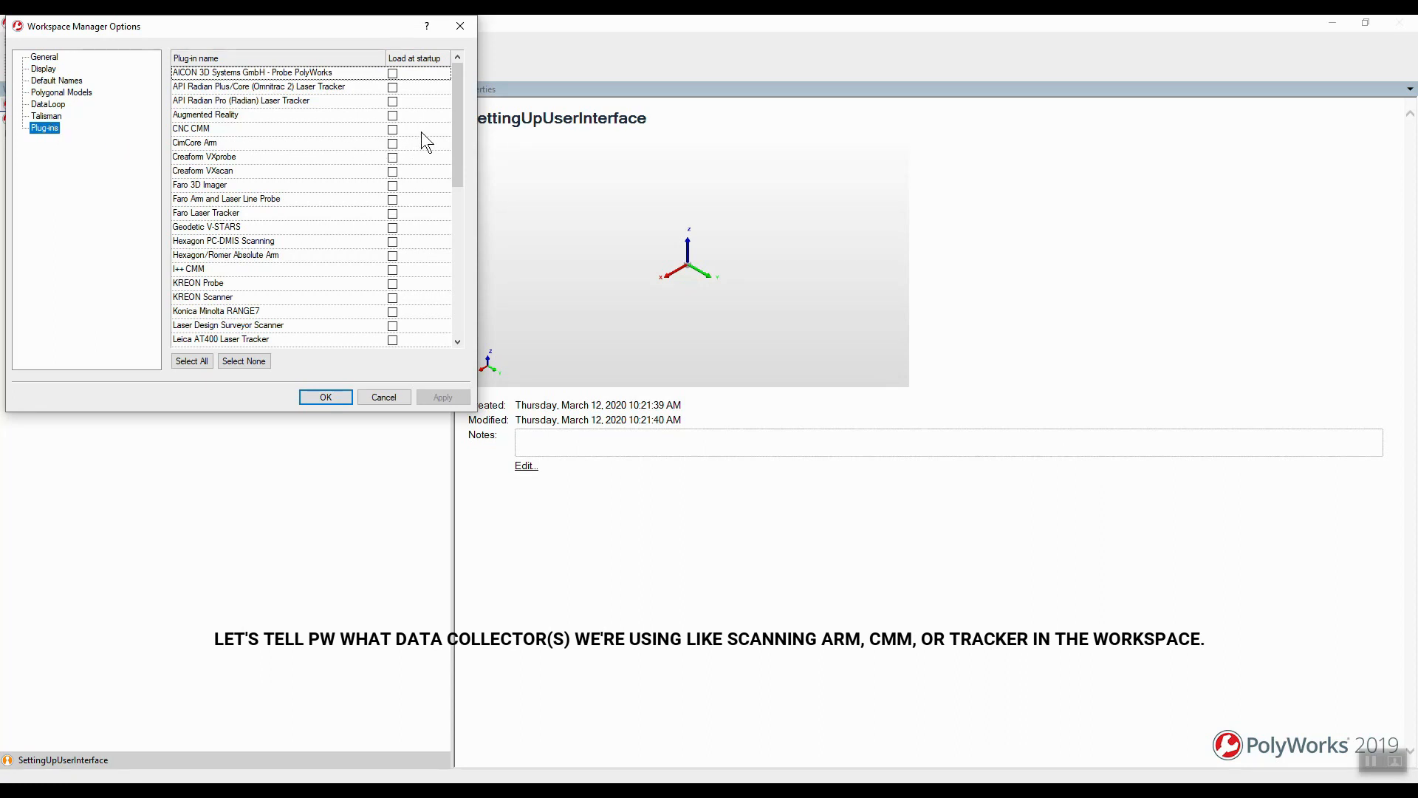
Step: Set the Hexagon/Romer Absolute Arm plug-in to load at startup and accept the Workspace Manager options
{"action": "left_click_drag", "start_coordinate": [459, 104], "coordinate": [459, 108]}
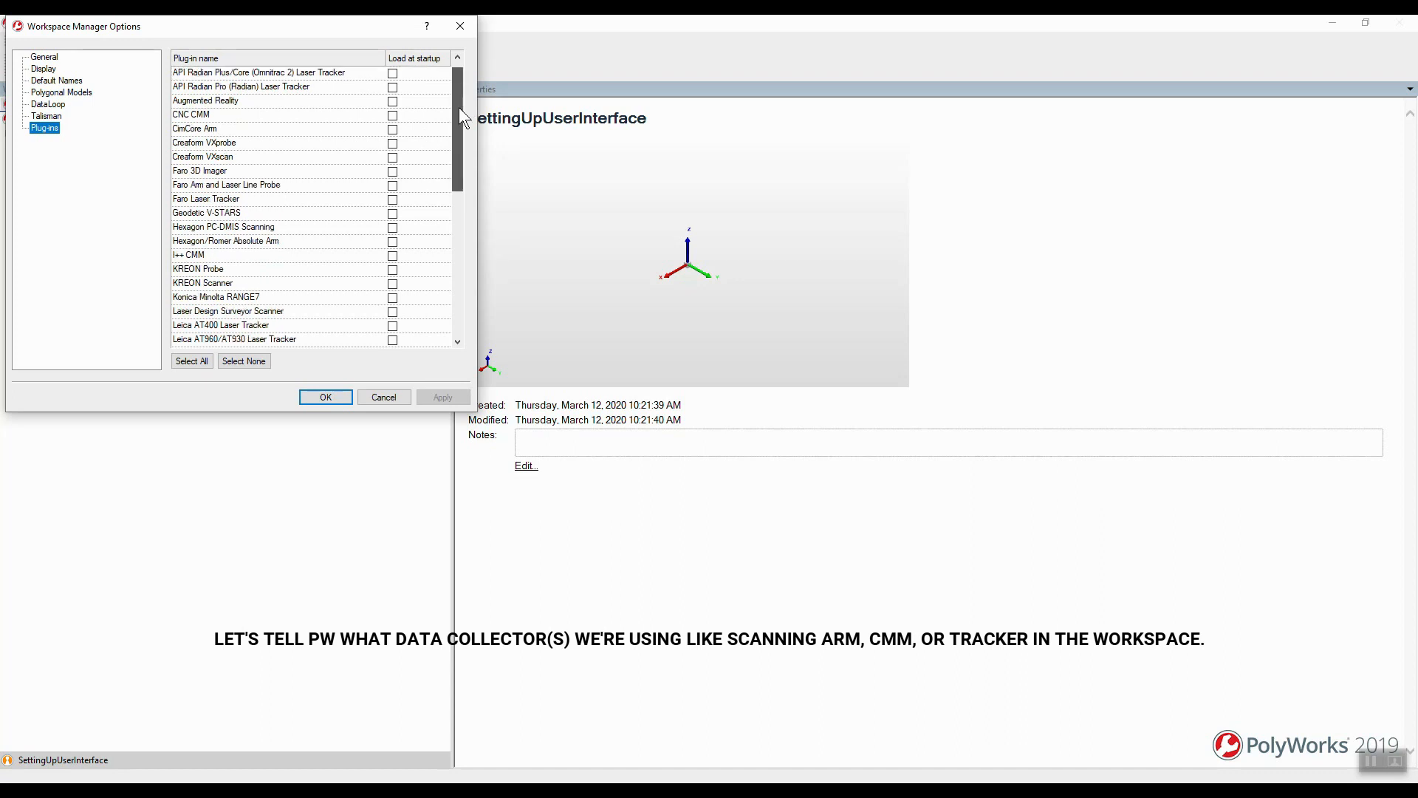
{"action": "left_click", "coordinate": [393, 241]}
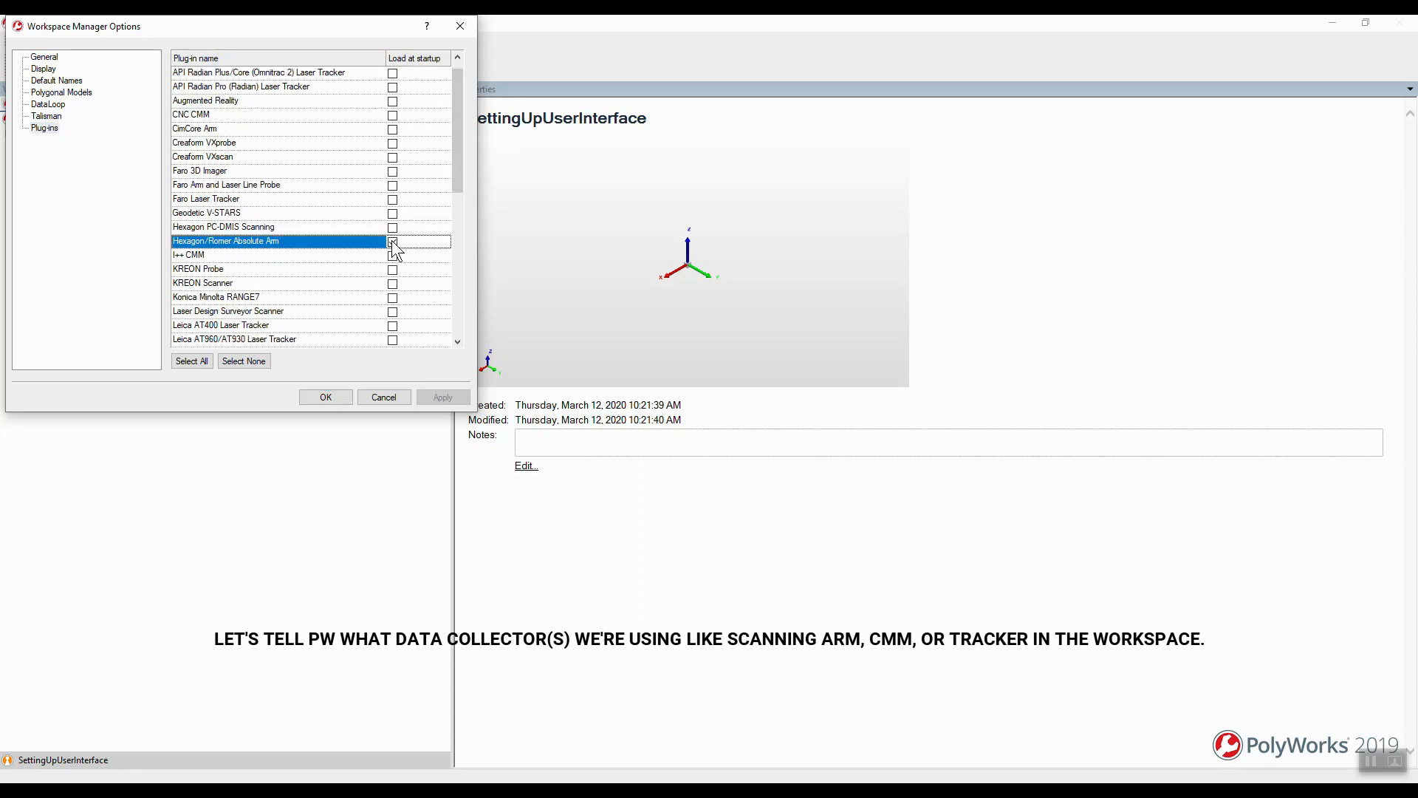
{"action": "left_click", "coordinate": [443, 397]}
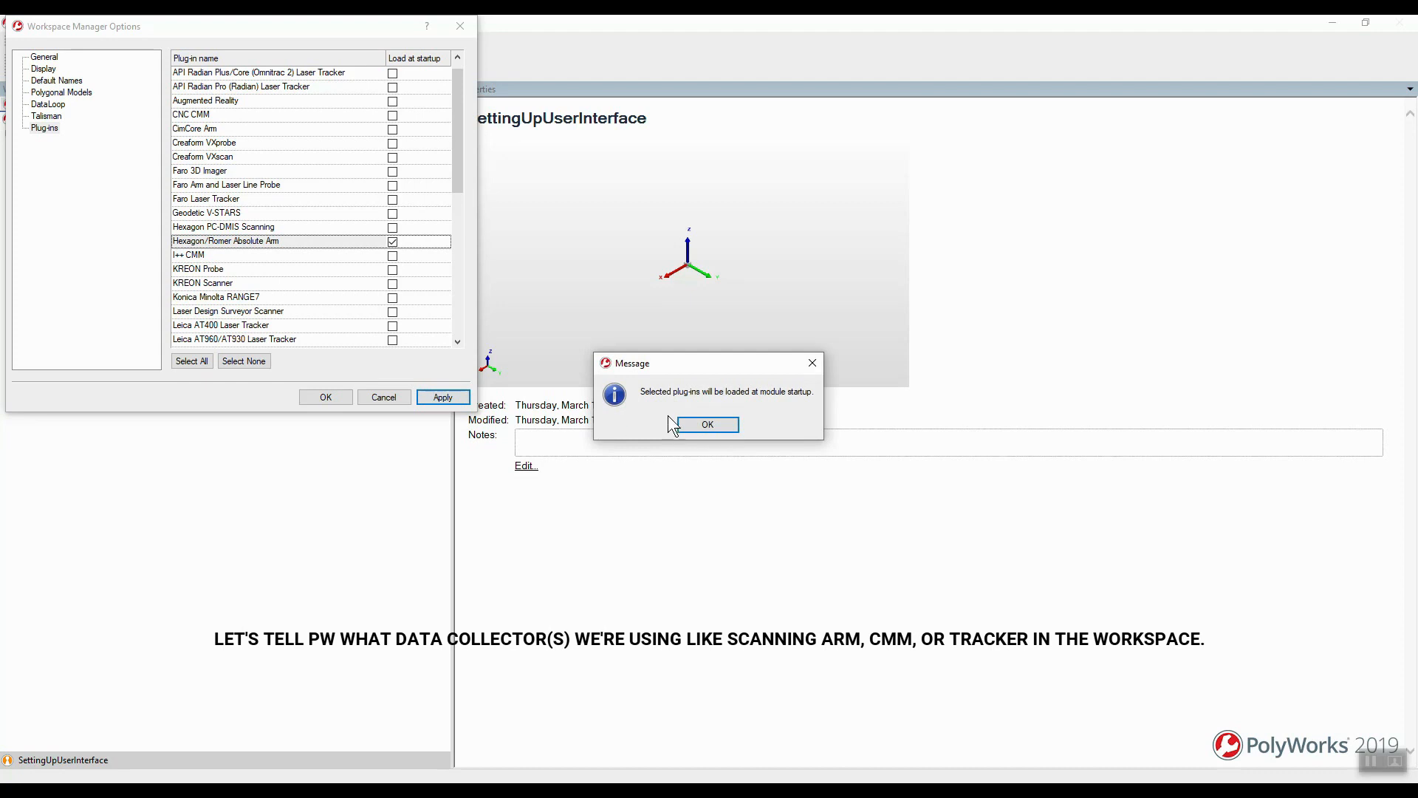
{"action": "left_click", "coordinate": [708, 425]}
{"action": "left_click", "coordinate": [325, 396]}
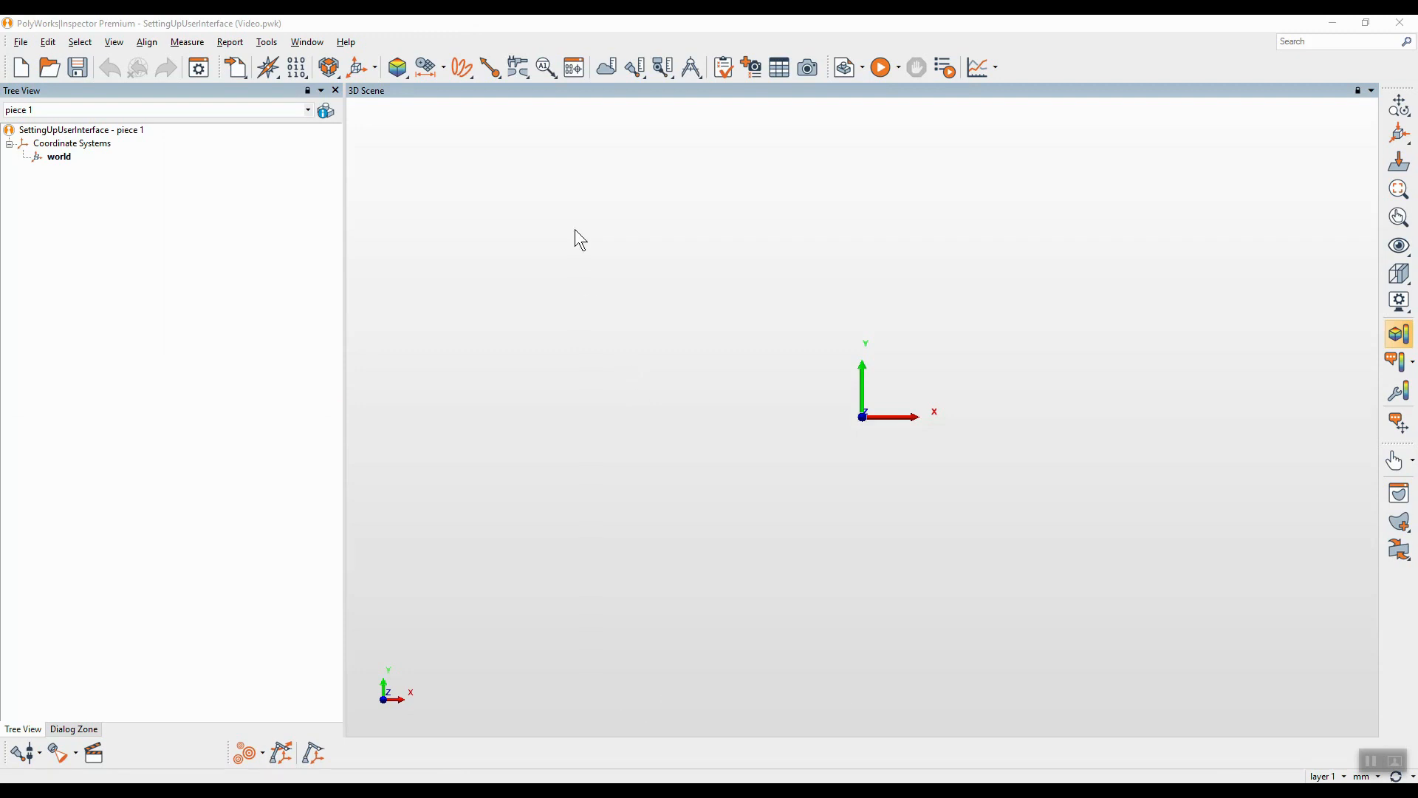
Step: Display the Geometry Controls and Control Reviewer panes and activate the interactive selection tool for the 3D scene
{"action": "left_click", "coordinate": [578, 75]}
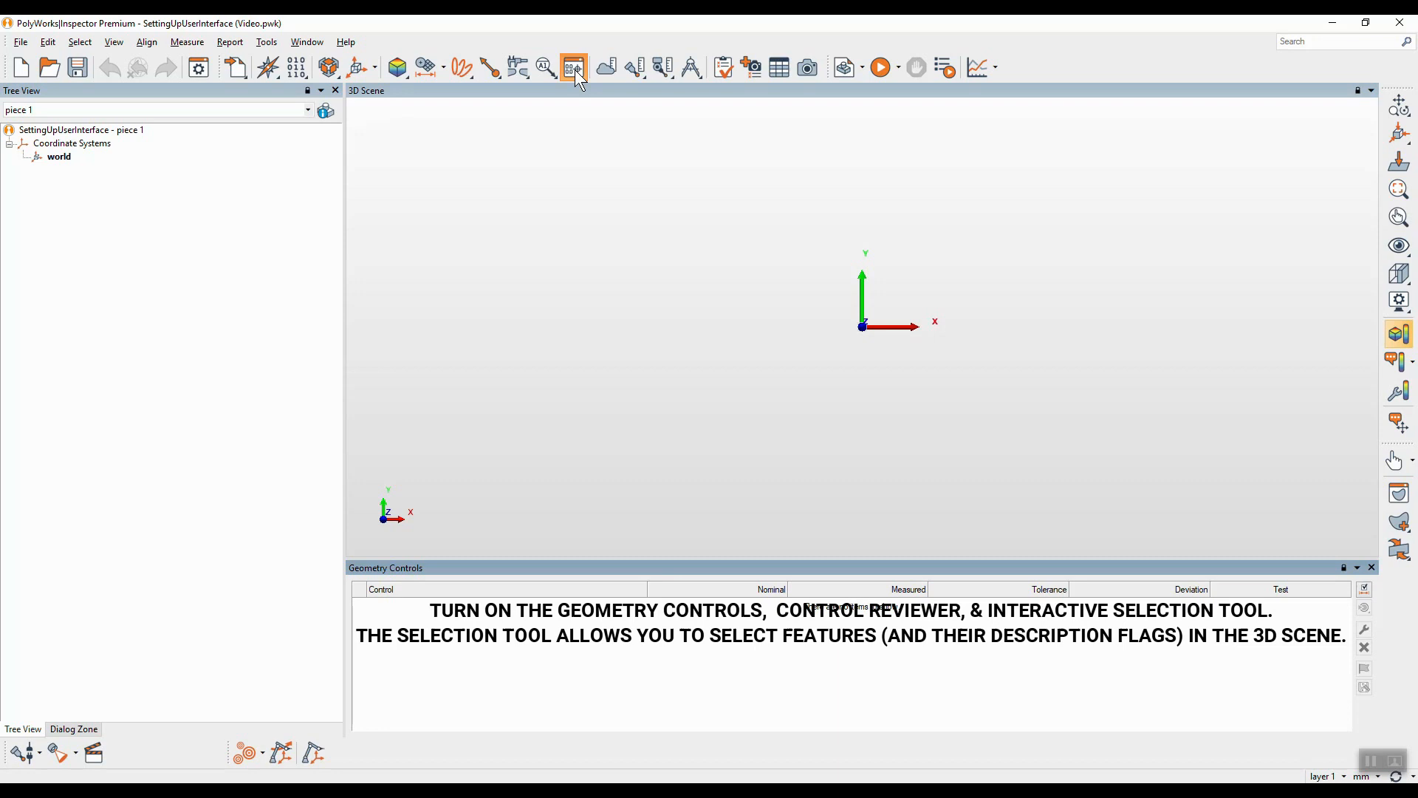
{"action": "left_click", "coordinate": [724, 69]}
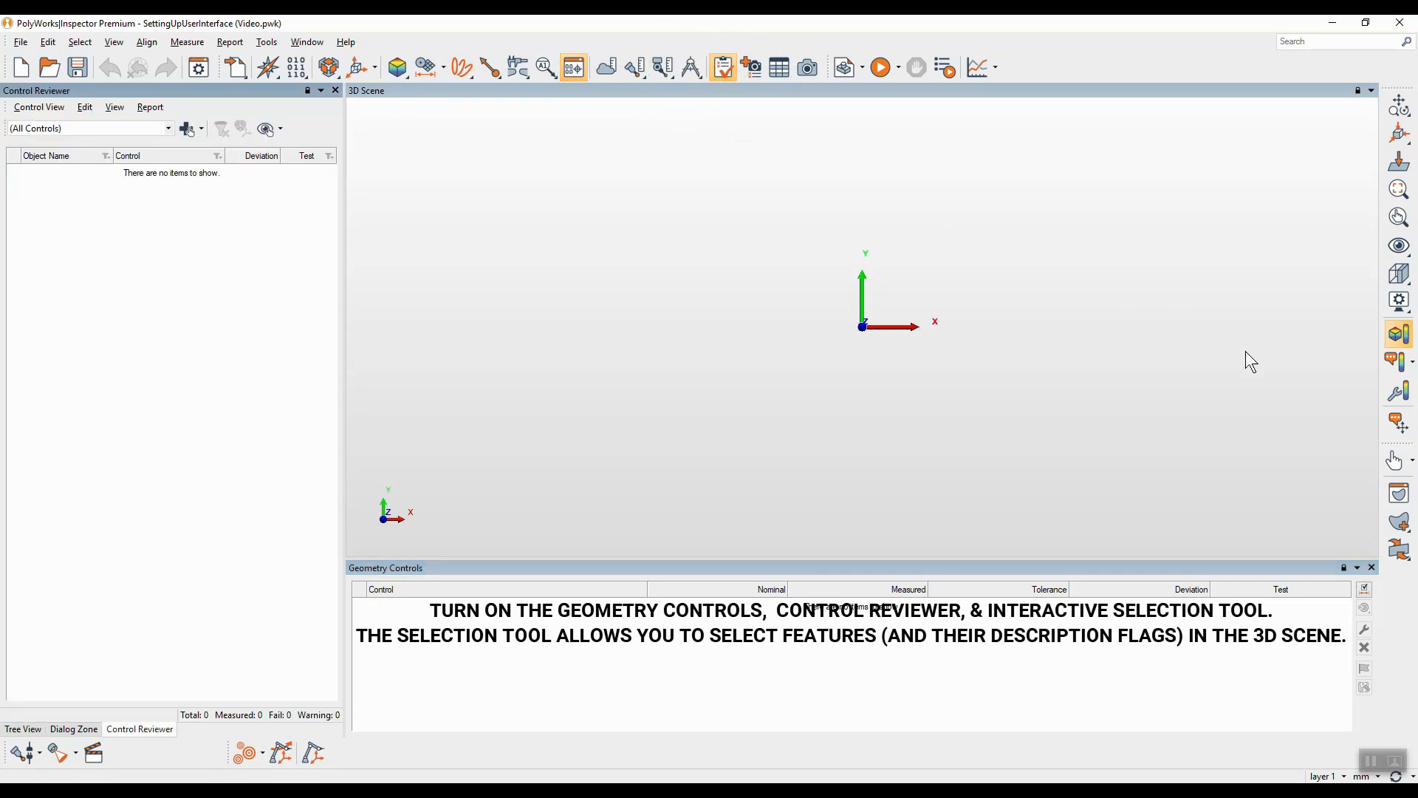
{"action": "left_click", "coordinate": [1394, 460]}
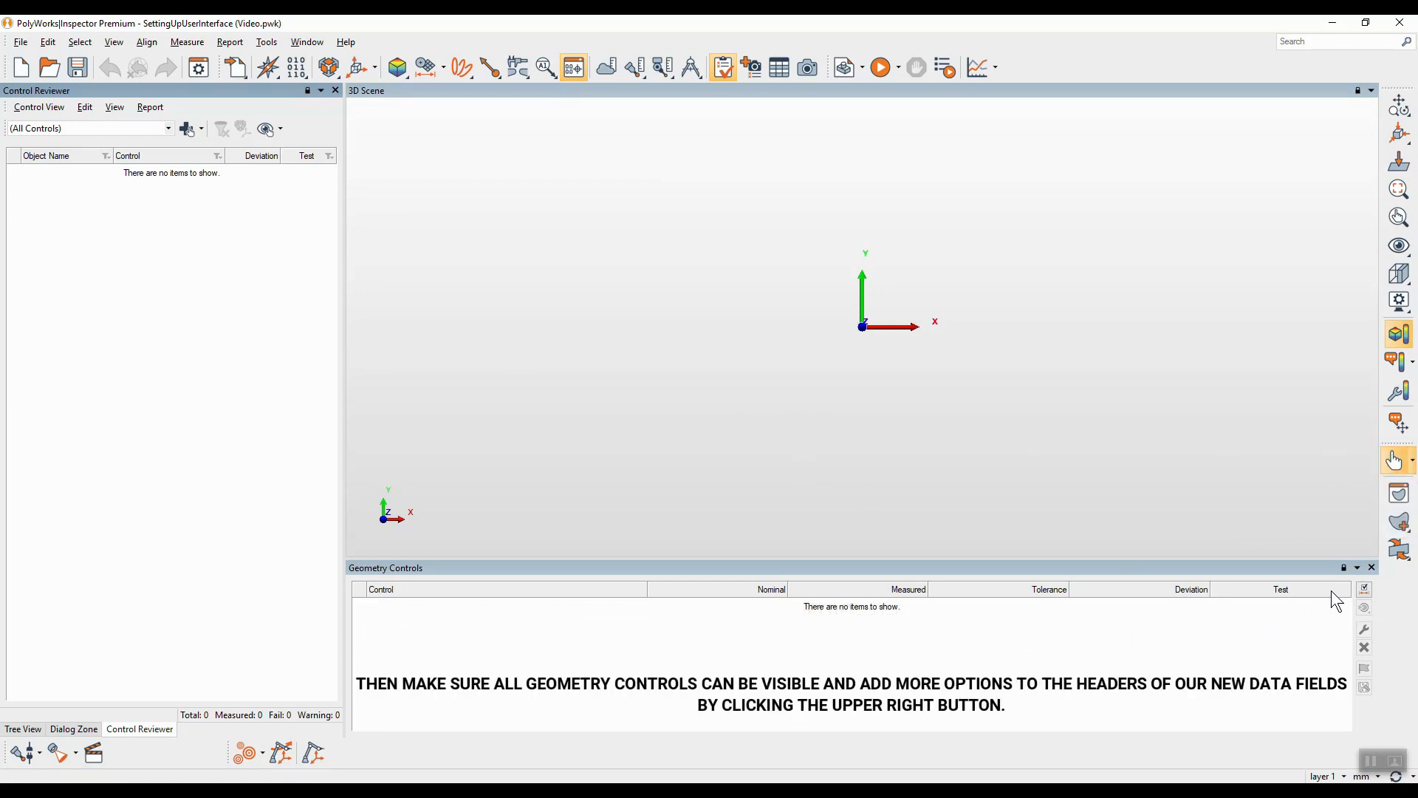
Step: Make all geometry controls visible in the Geometry Controls pane and add the Char No. column to its table
{"action": "left_click", "coordinate": [1365, 588]}
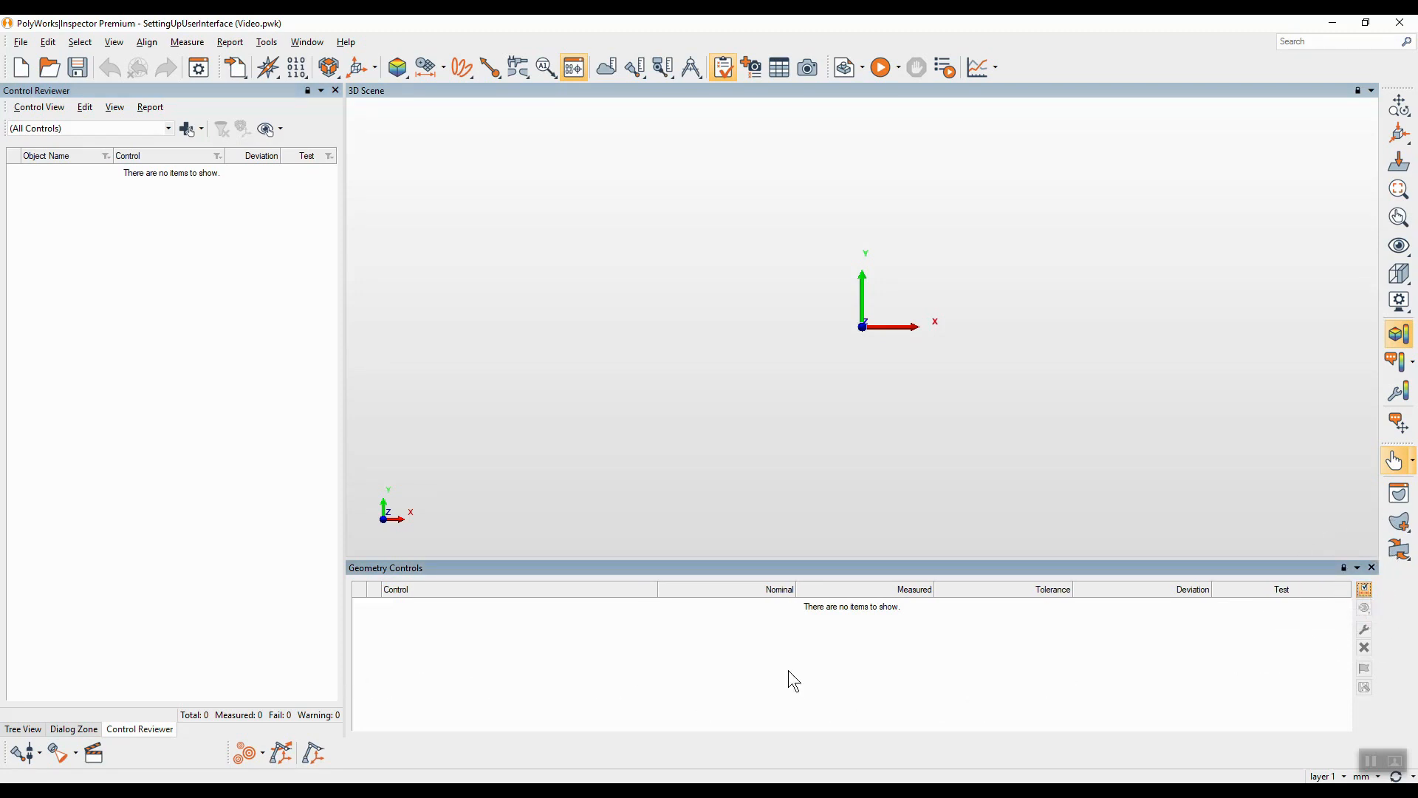
{"action": "right_click", "coordinate": [495, 589]}
{"action": "right_click", "coordinate": [495, 589]}
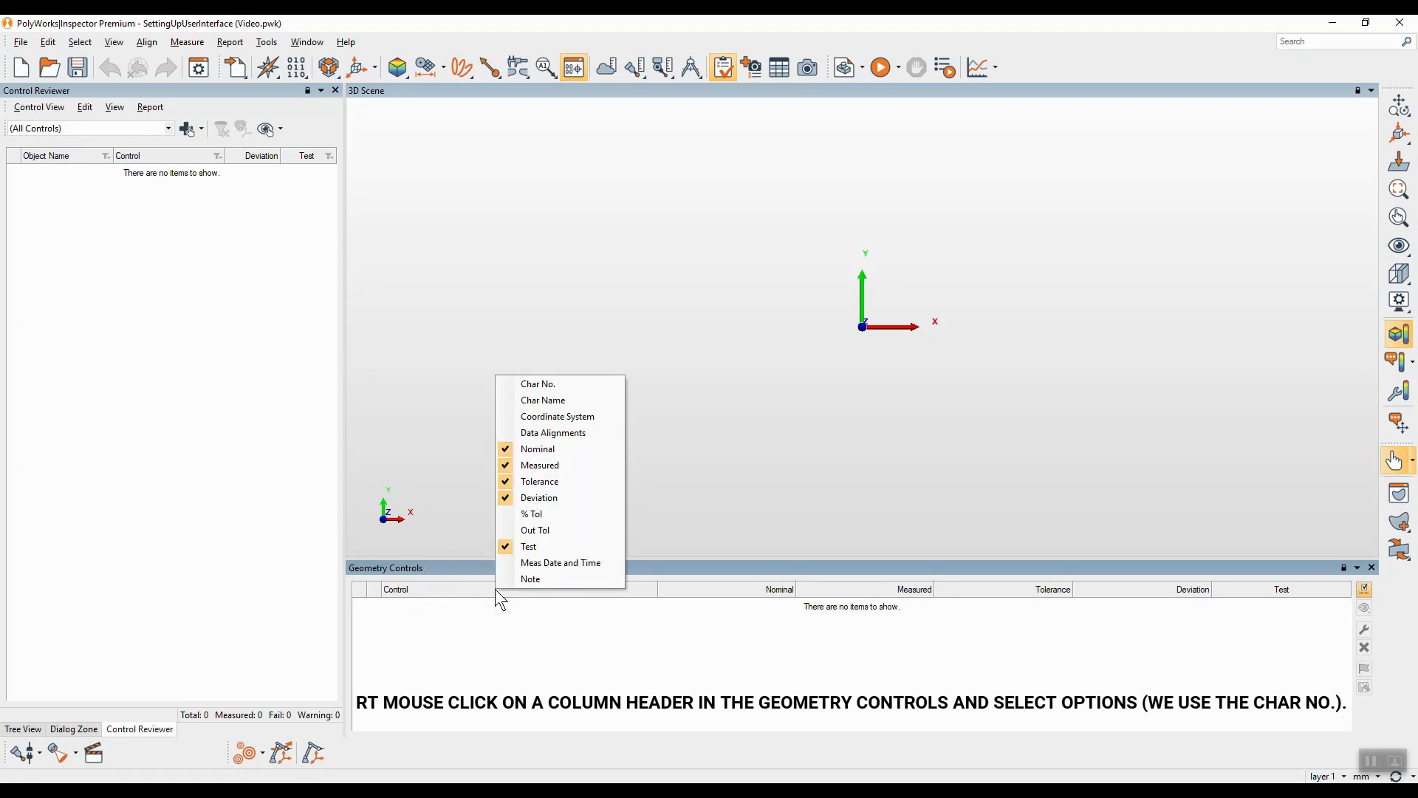
{"action": "left_click", "coordinate": [607, 386]}
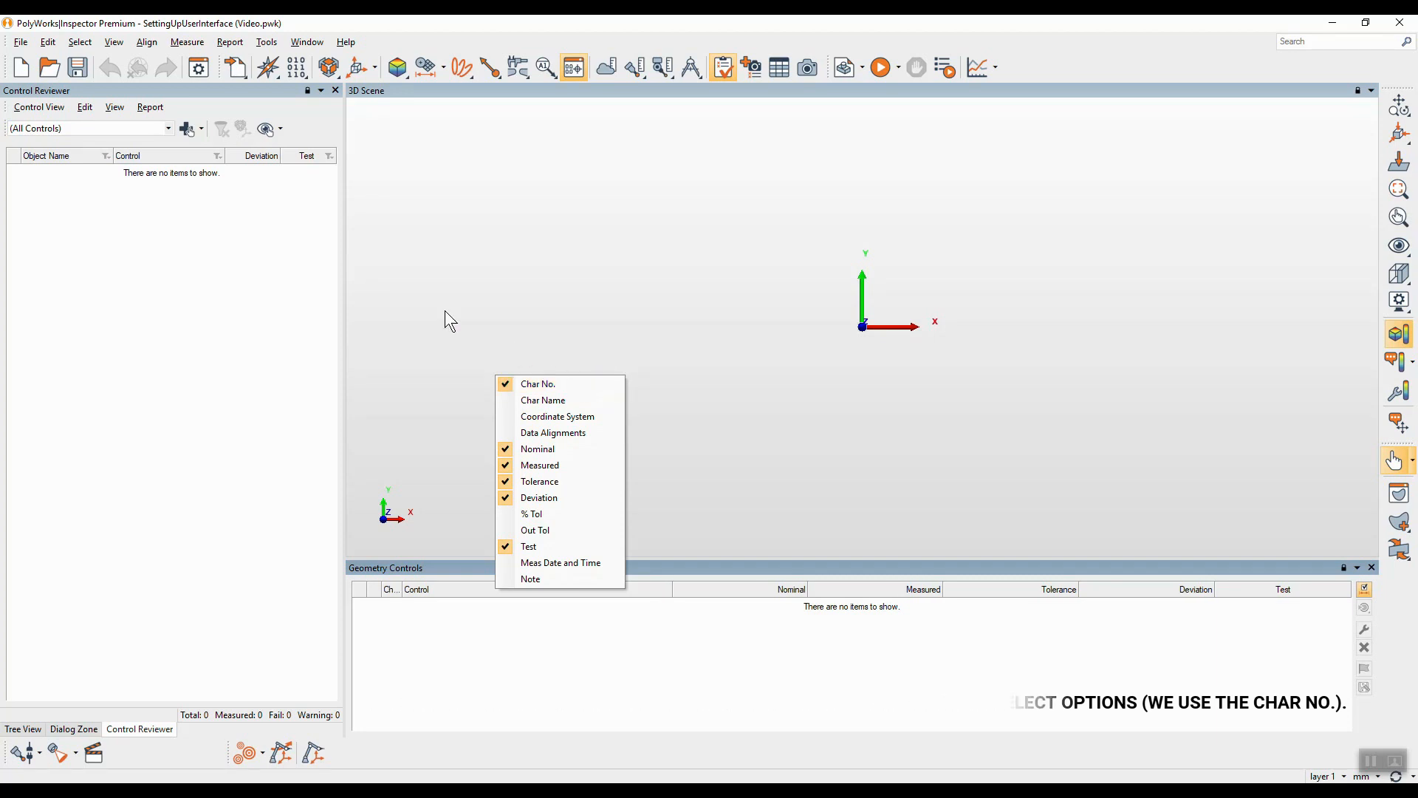
Step: Add Char No., Coordinate System, Data Alignments, Nominal, Measured and Tolerance columns to the Control Reviewer, narrow its pane and return to the Tree View
{"action": "left_click_drag", "start_coordinate": [343, 307], "coordinate": [751, 311]}
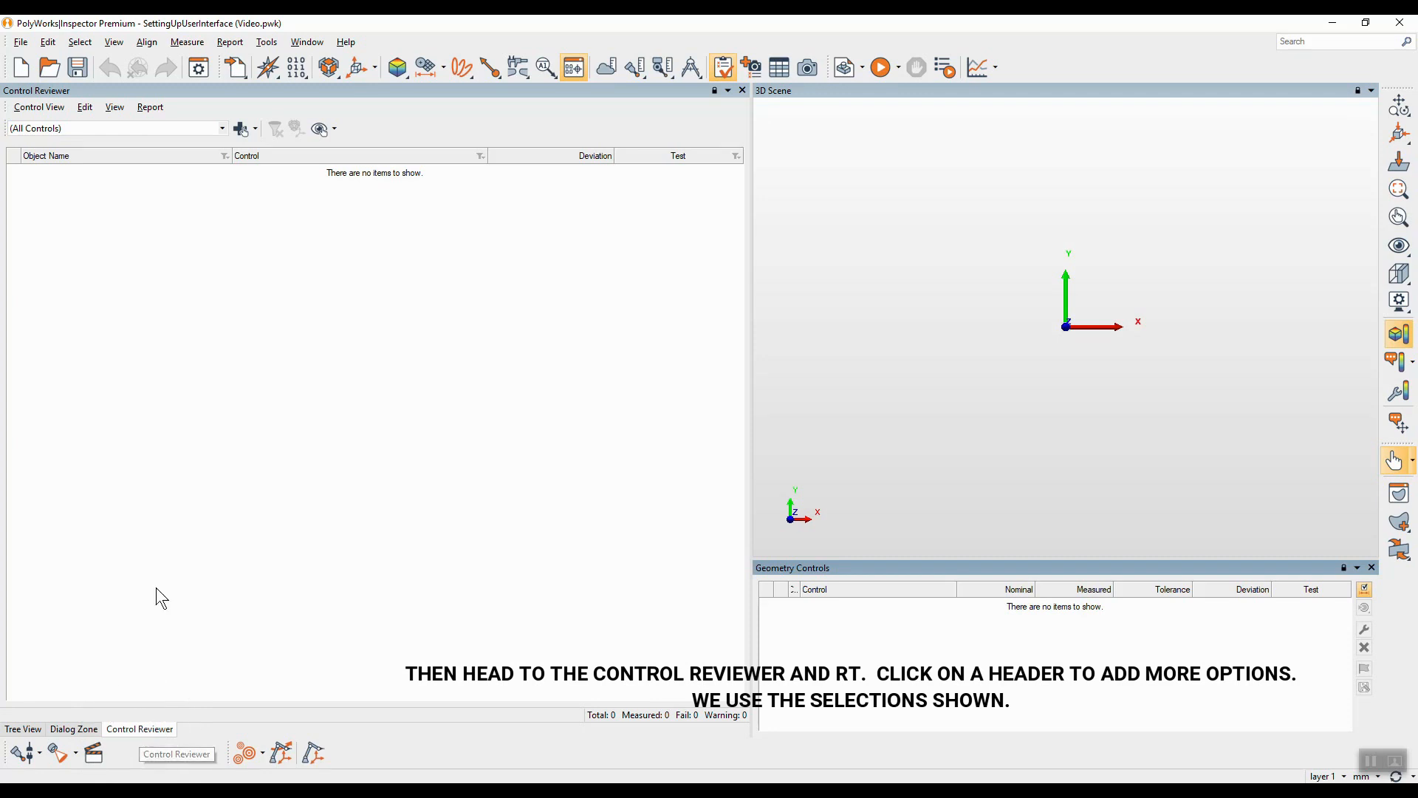
{"action": "right_click", "coordinate": [153, 158]}
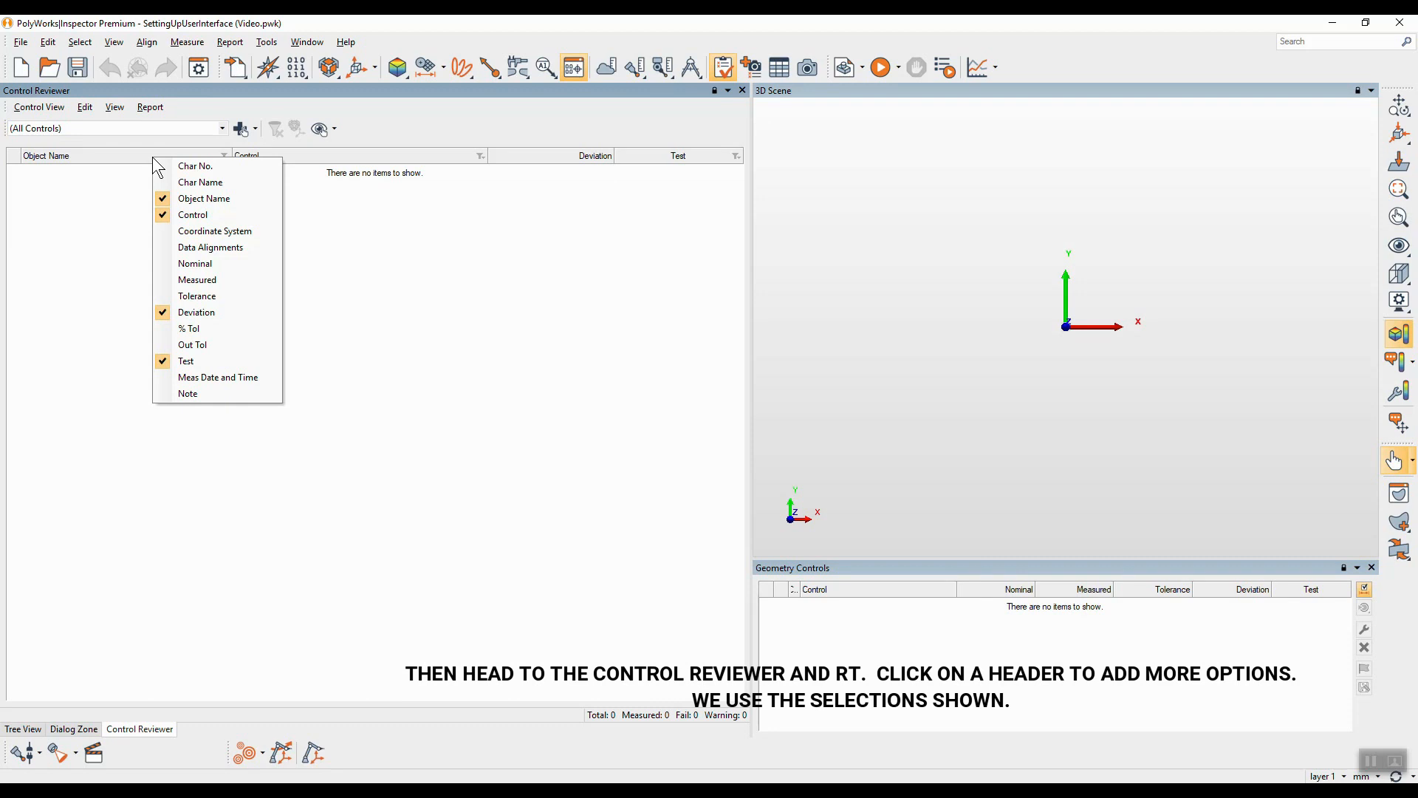
{"action": "left_click", "coordinate": [211, 168]}
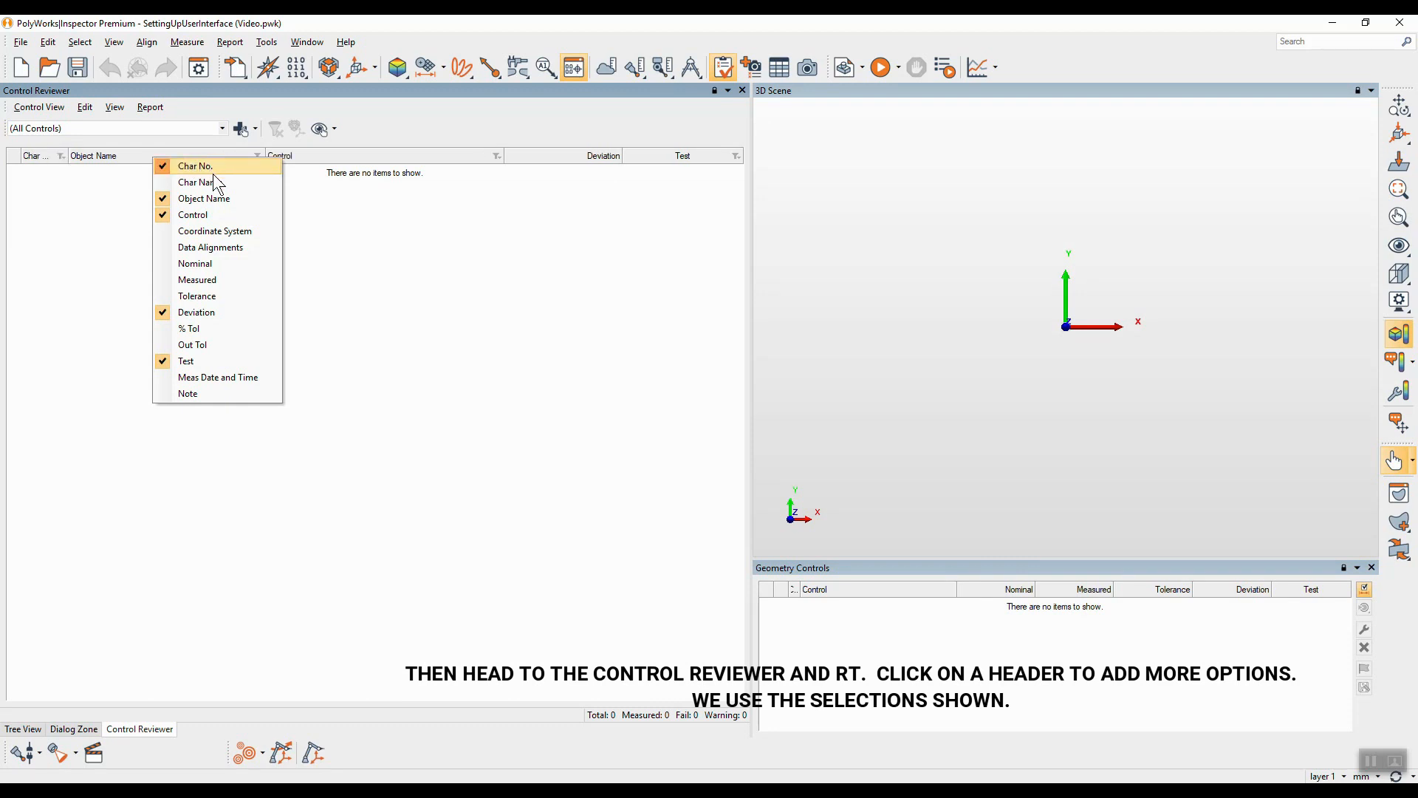
{"action": "left_click", "coordinate": [226, 232]}
{"action": "left_click", "coordinate": [220, 251]}
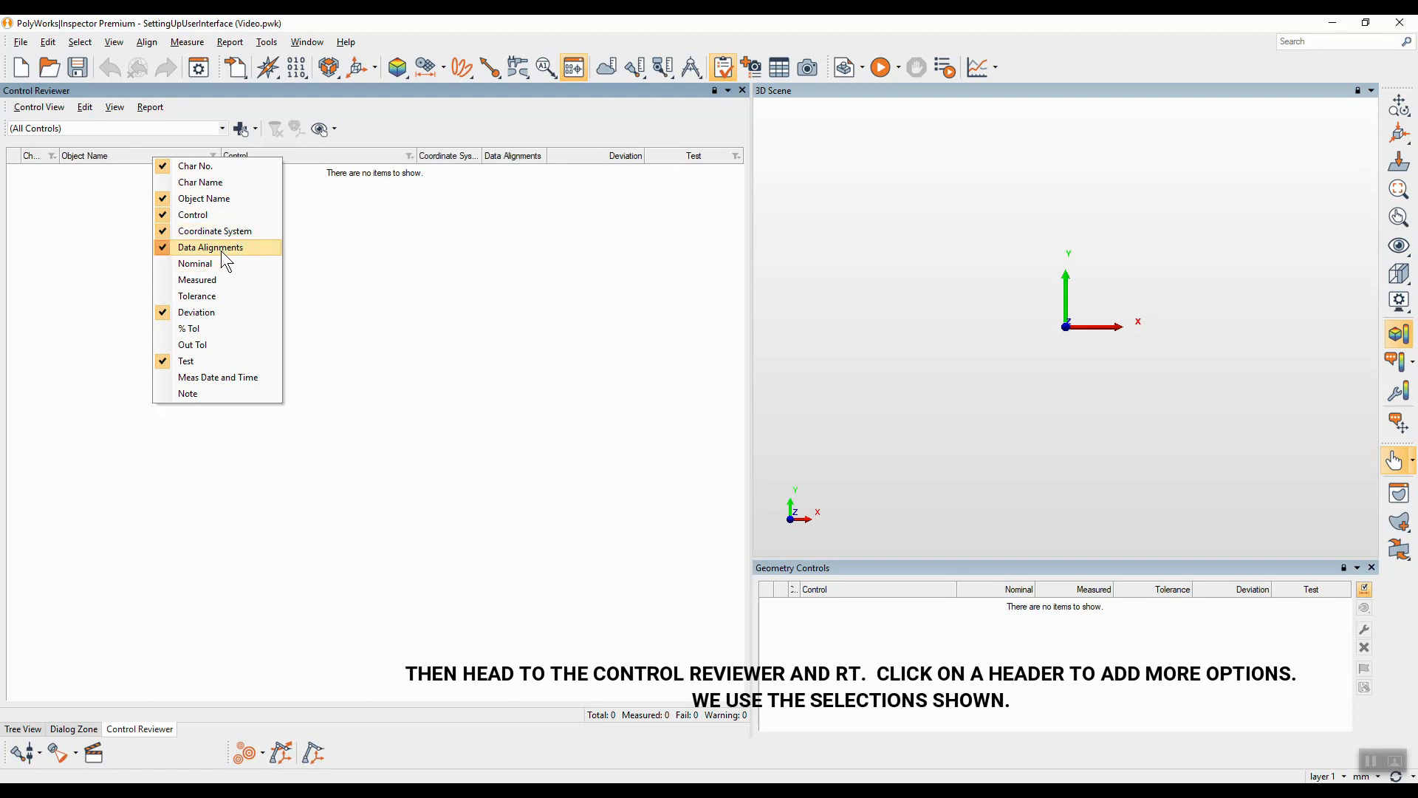
{"action": "left_click", "coordinate": [217, 263]}
{"action": "left_click", "coordinate": [216, 280]}
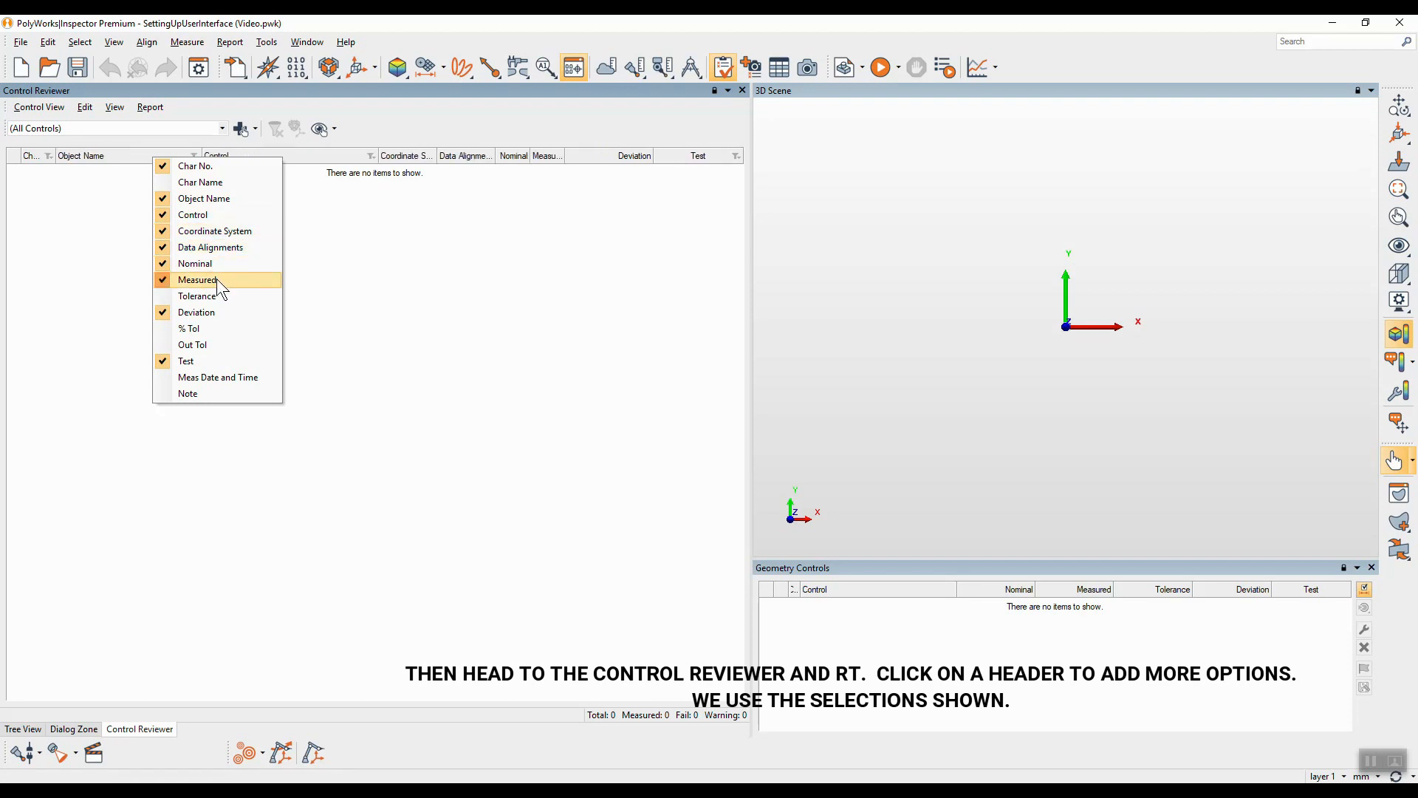
{"action": "left_click", "coordinate": [216, 296]}
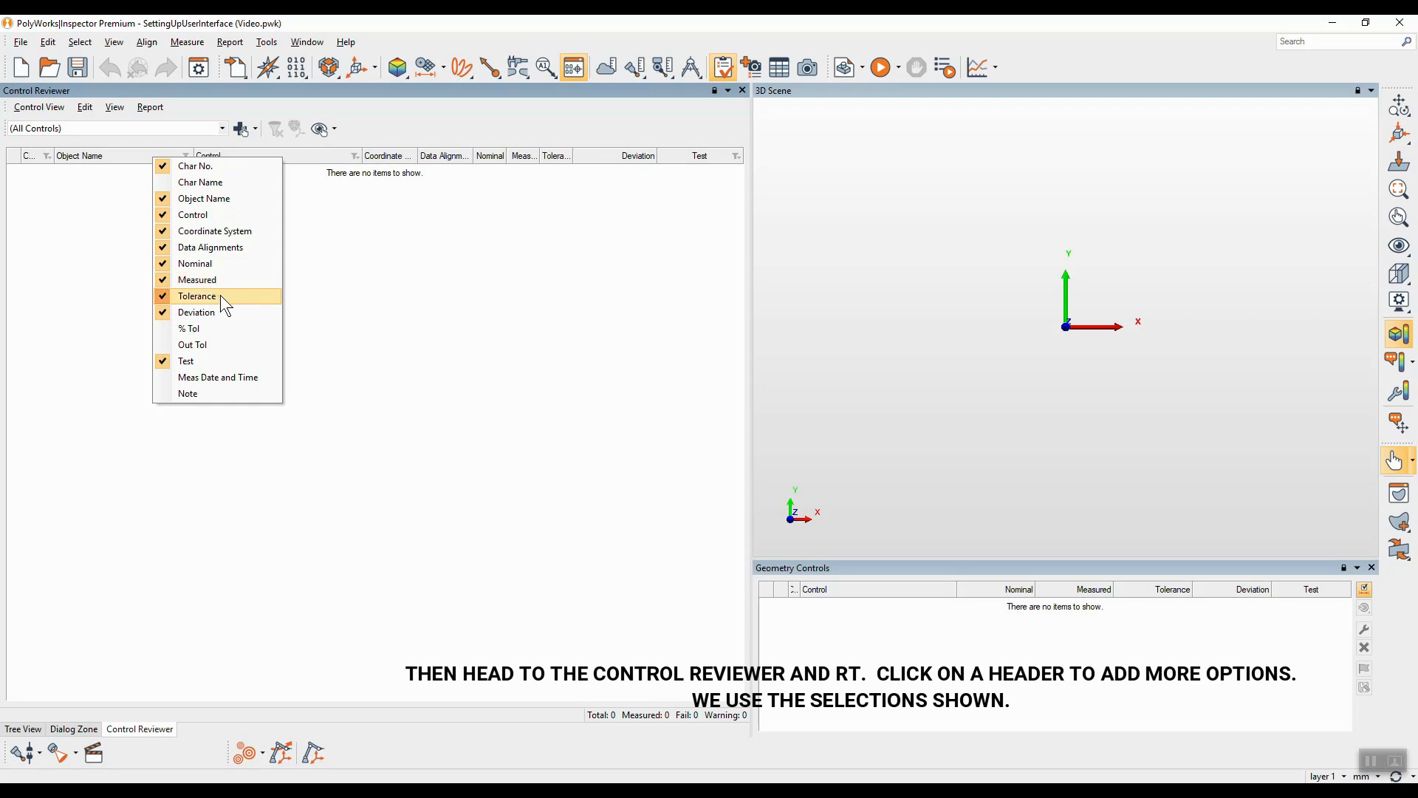
{"action": "left_click", "coordinate": [410, 299]}
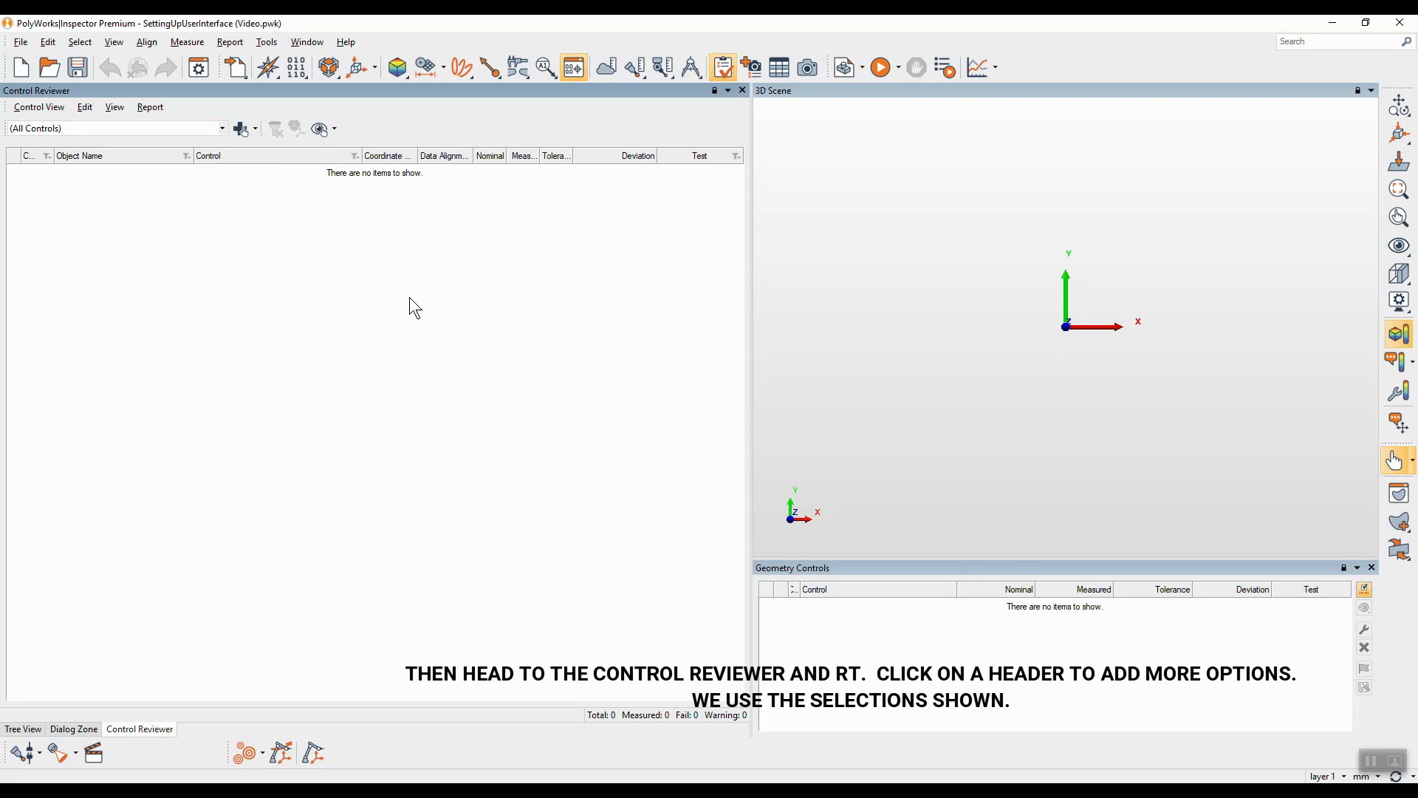
{"action": "left_click_drag", "start_coordinate": [750, 299], "coordinate": [233, 339]}
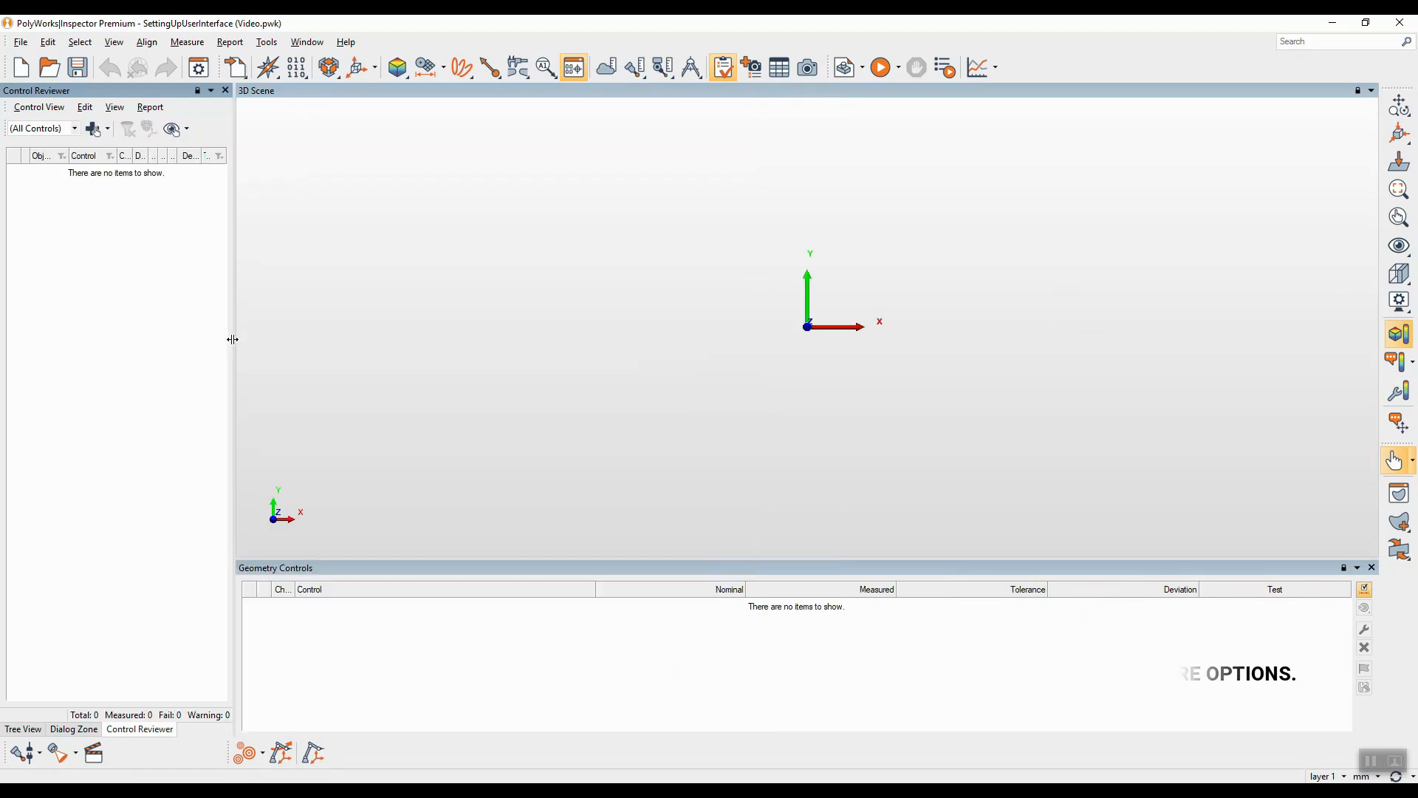
{"action": "left_click", "coordinate": [26, 731]}
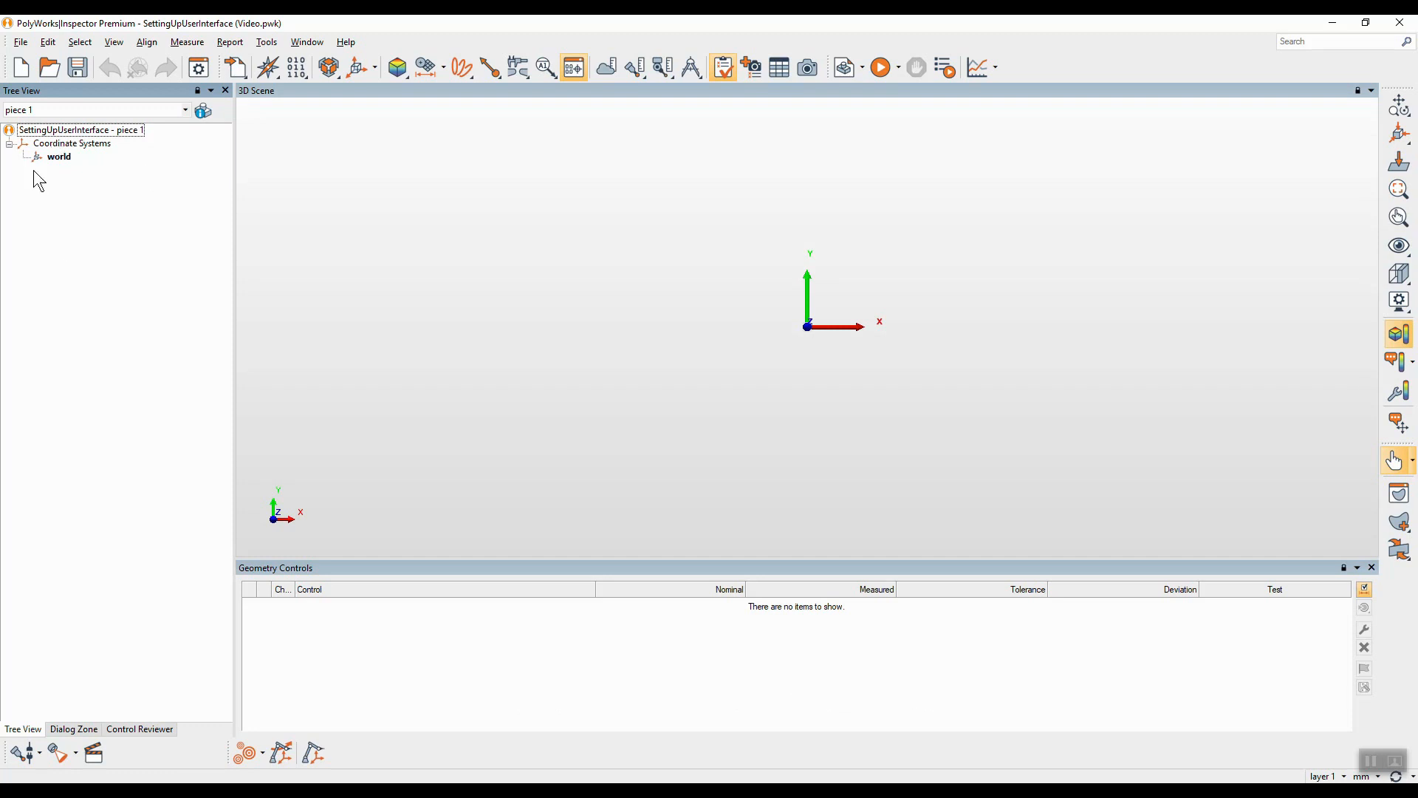
{"action": "left_click", "coordinate": [268, 43]}
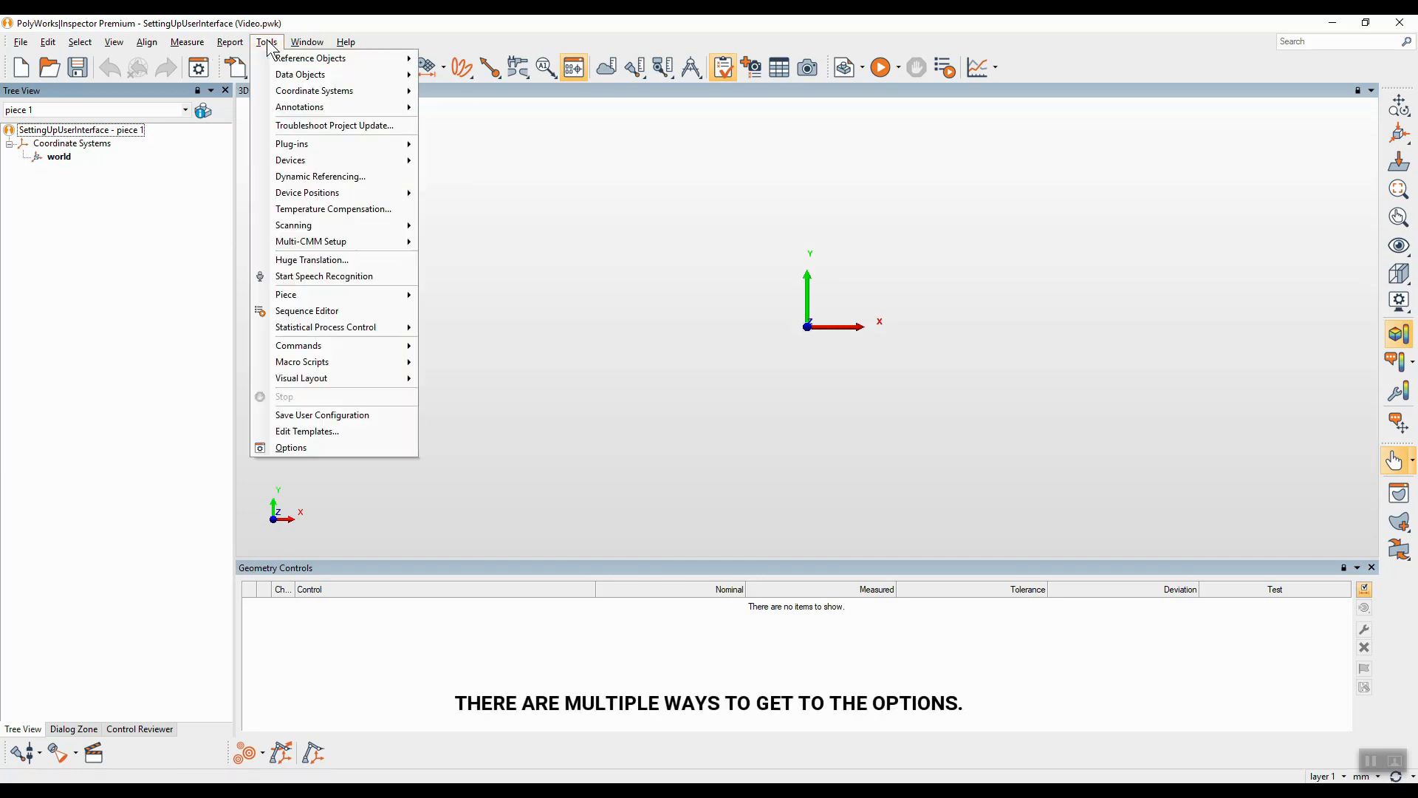
{"action": "left_click", "coordinate": [325, 447]}
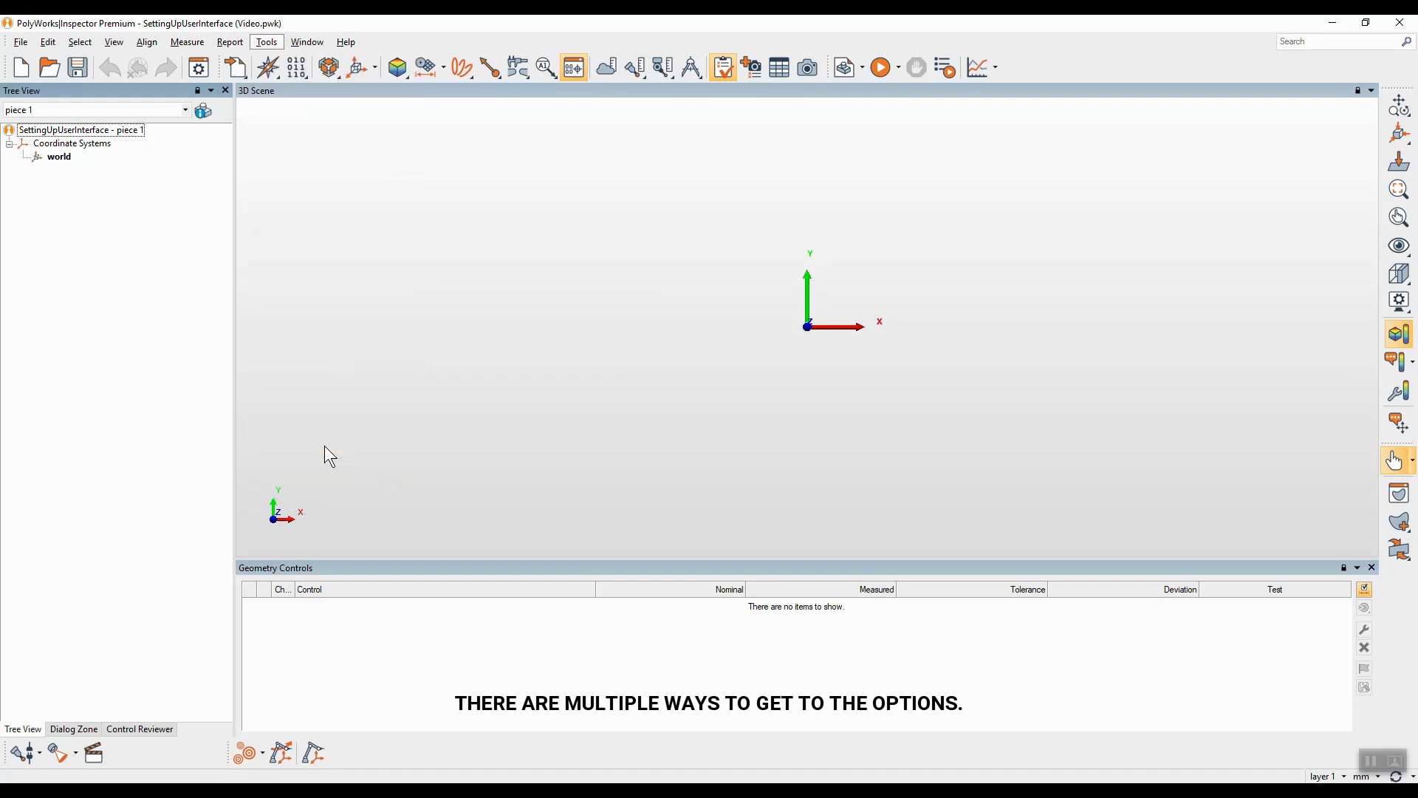
{"action": "left_click_drag", "start_coordinate": [267, 30], "coordinate": [752, 127]}
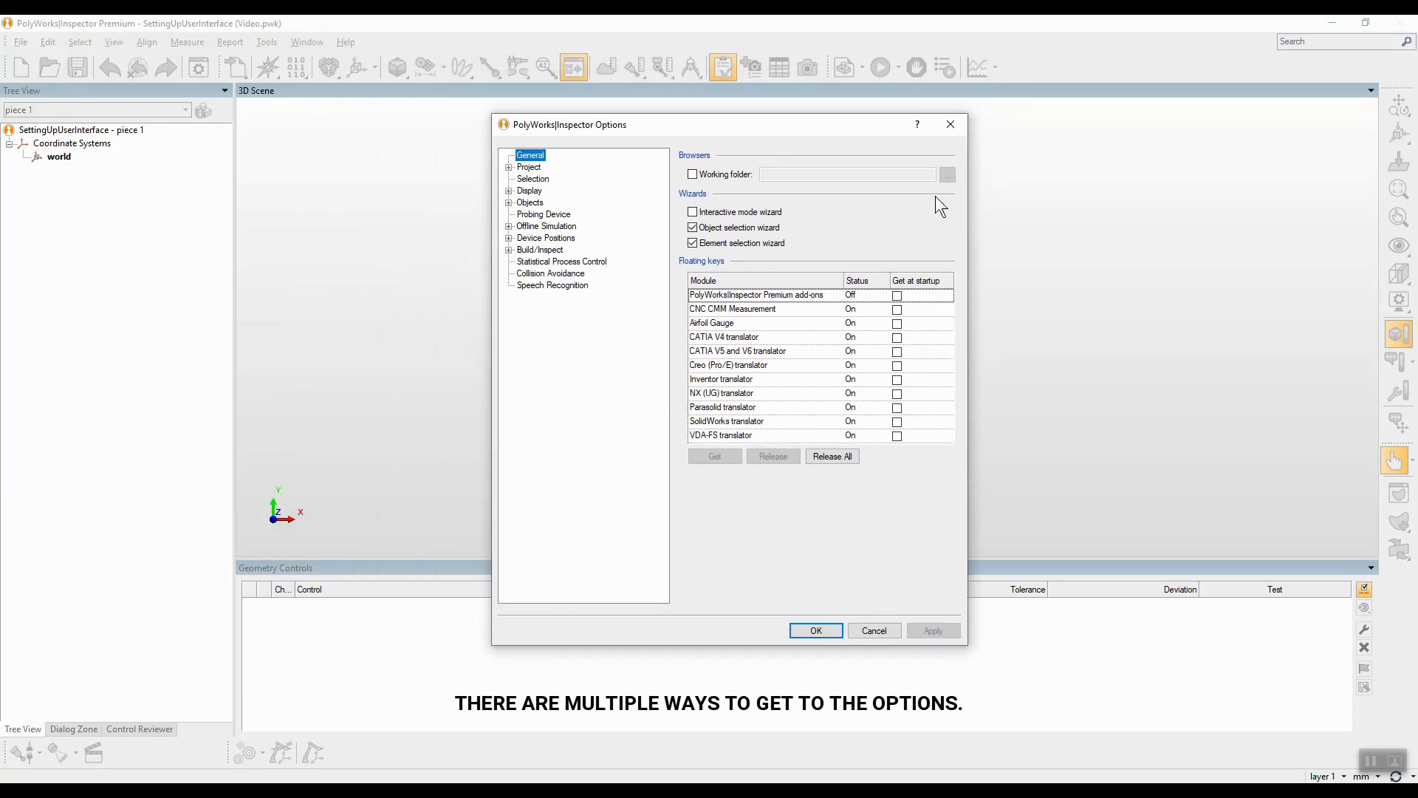
{"action": "left_click", "coordinate": [951, 125]}
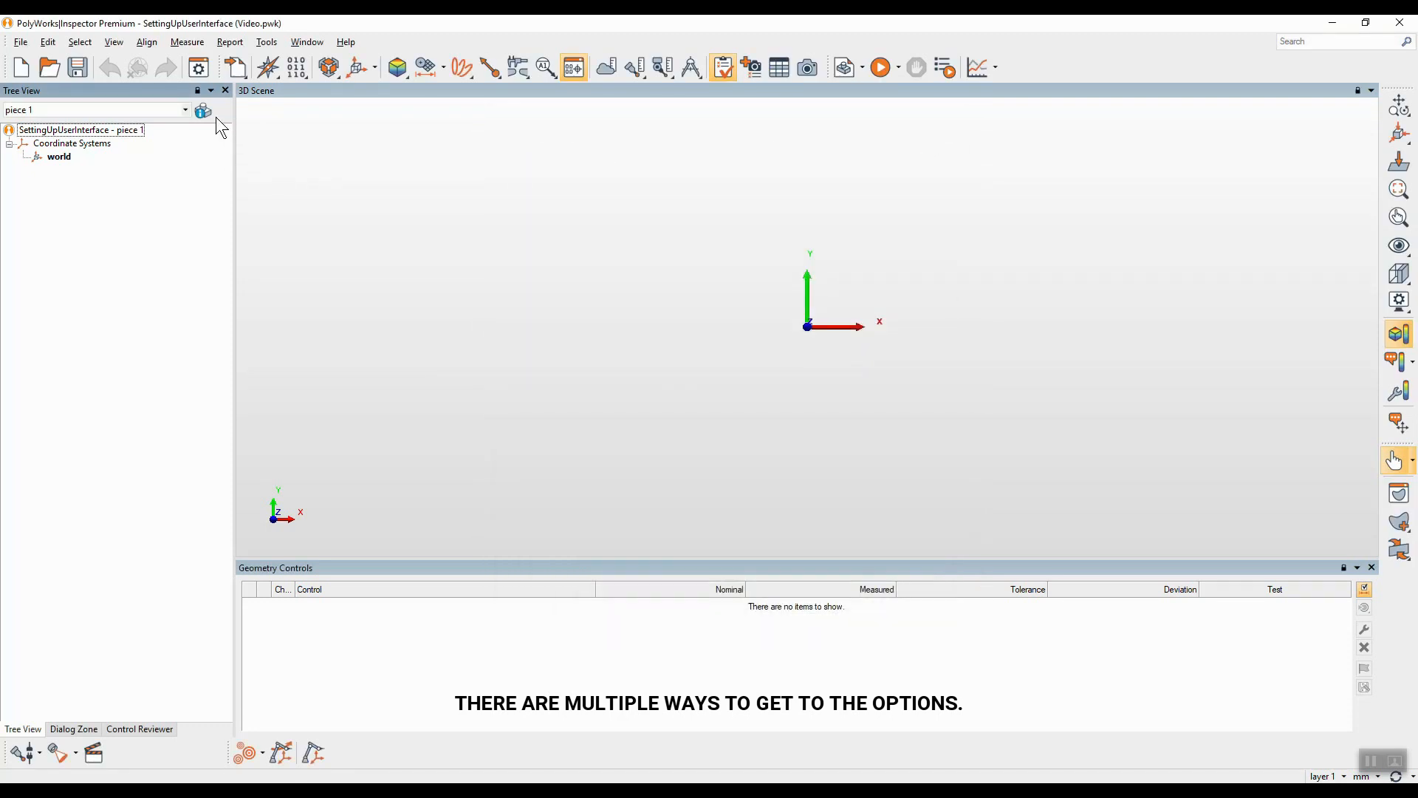
Step: Enable empty branches, object indices and update status on objects with deactivated update in the Tree View display options, and apply them
{"action": "left_click", "coordinate": [198, 68]}
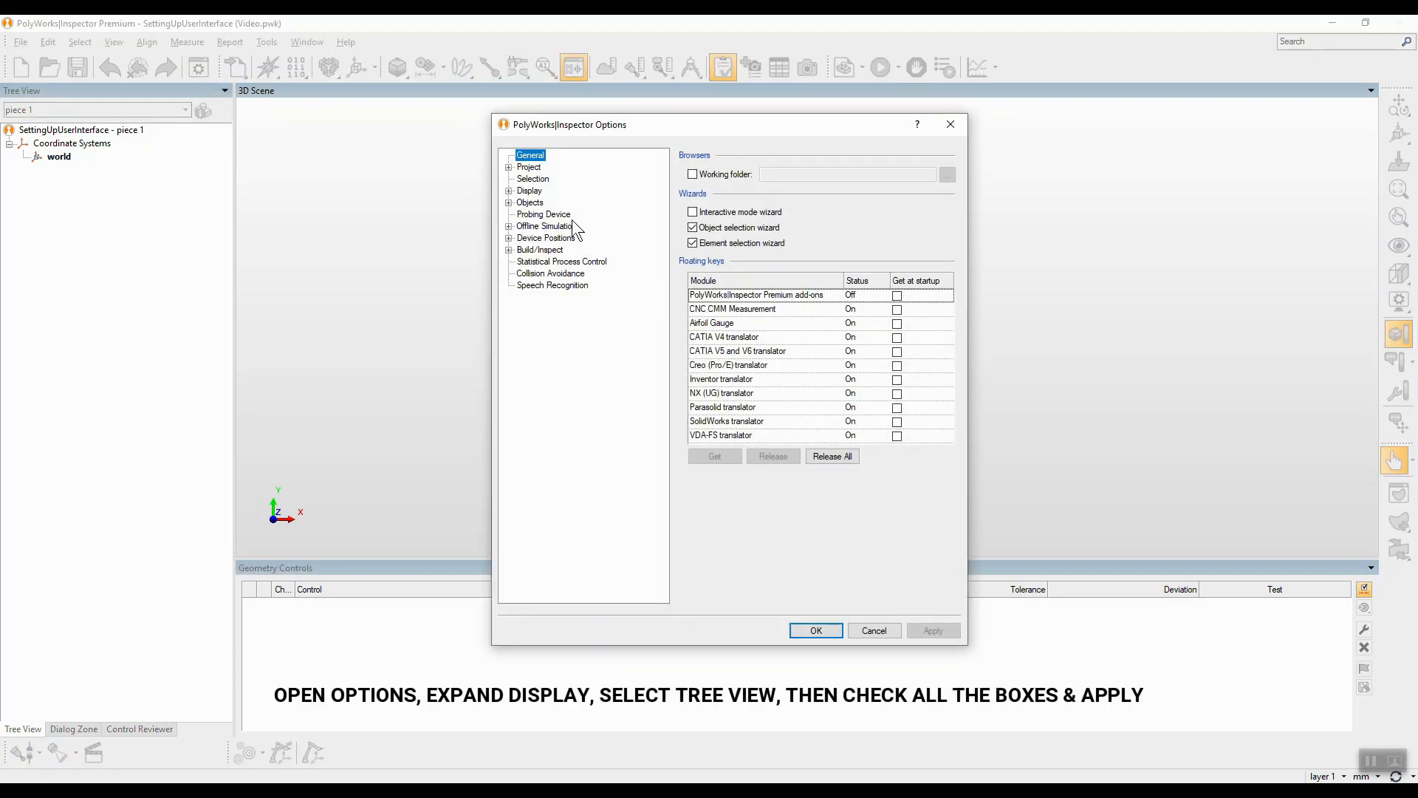
{"action": "left_click", "coordinate": [508, 191]}
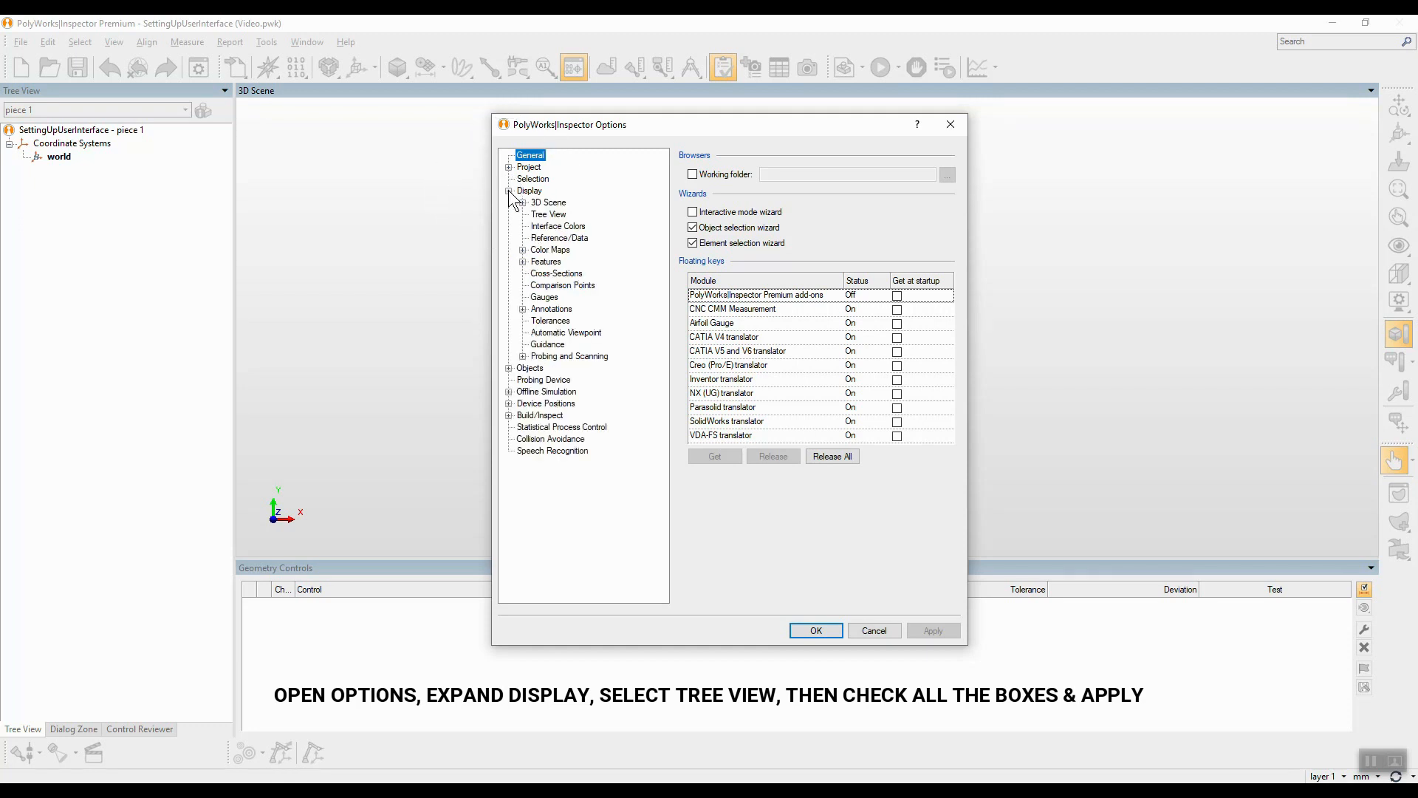
{"action": "left_click", "coordinate": [550, 215]}
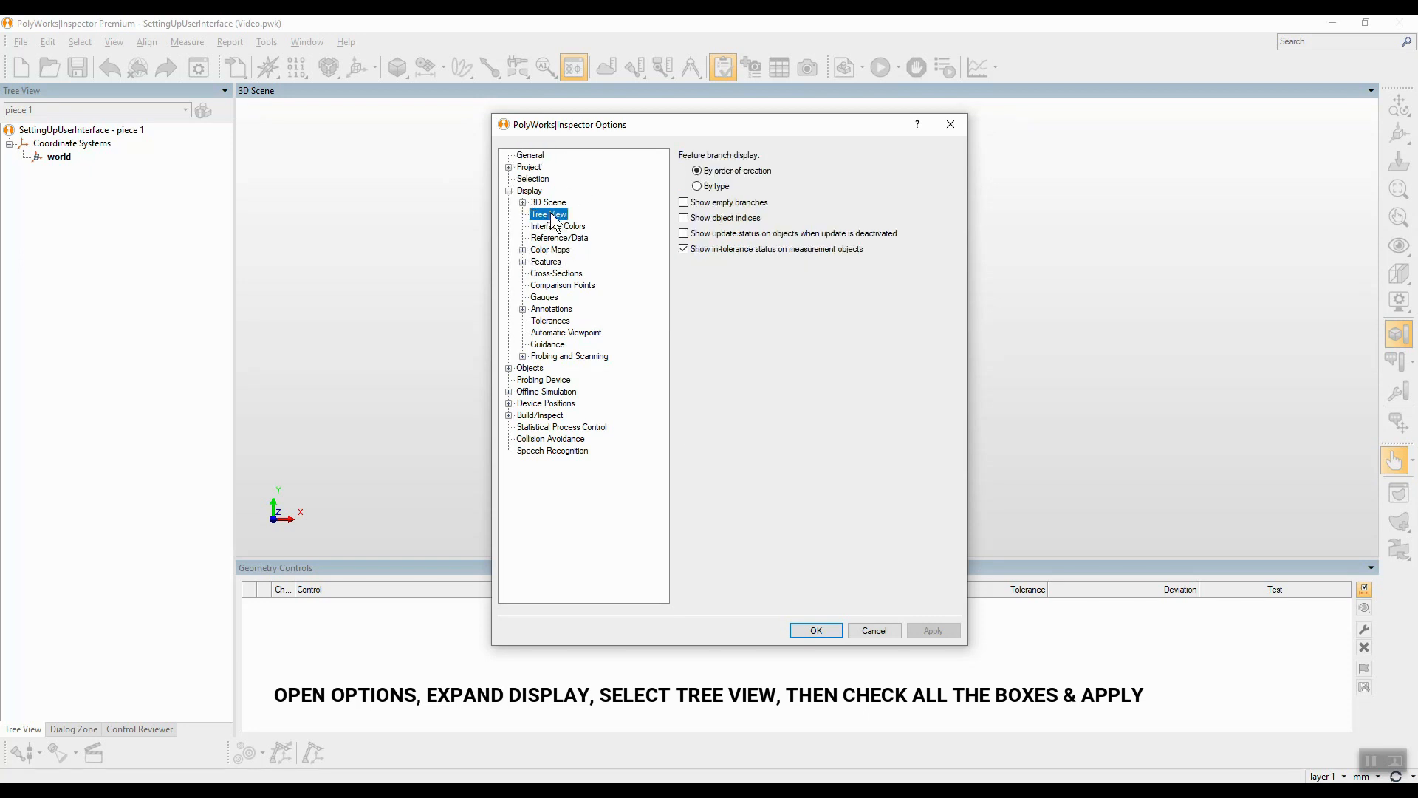
{"action": "left_click", "coordinate": [686, 204]}
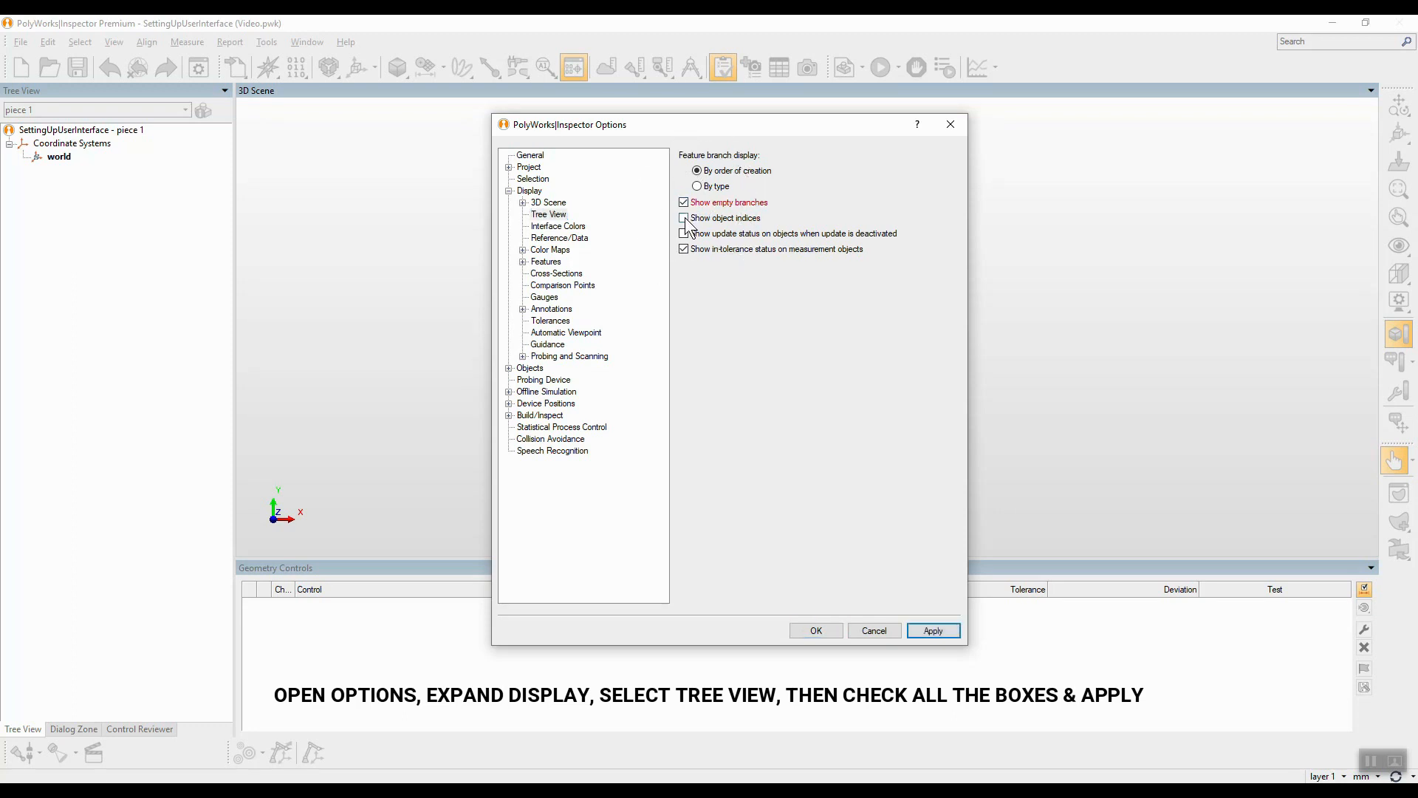
{"action": "left_click", "coordinate": [683, 234]}
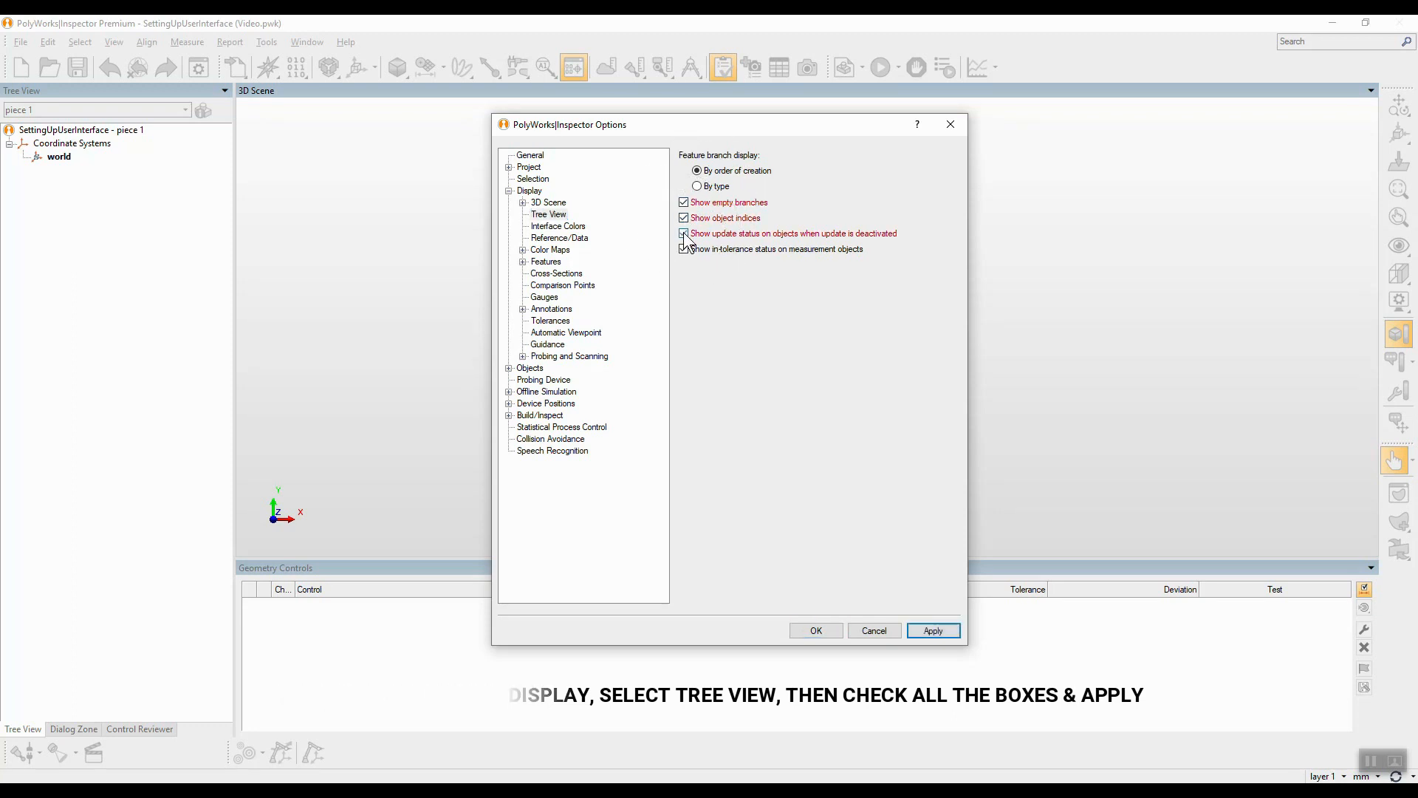
{"action": "left_click", "coordinate": [934, 631]}
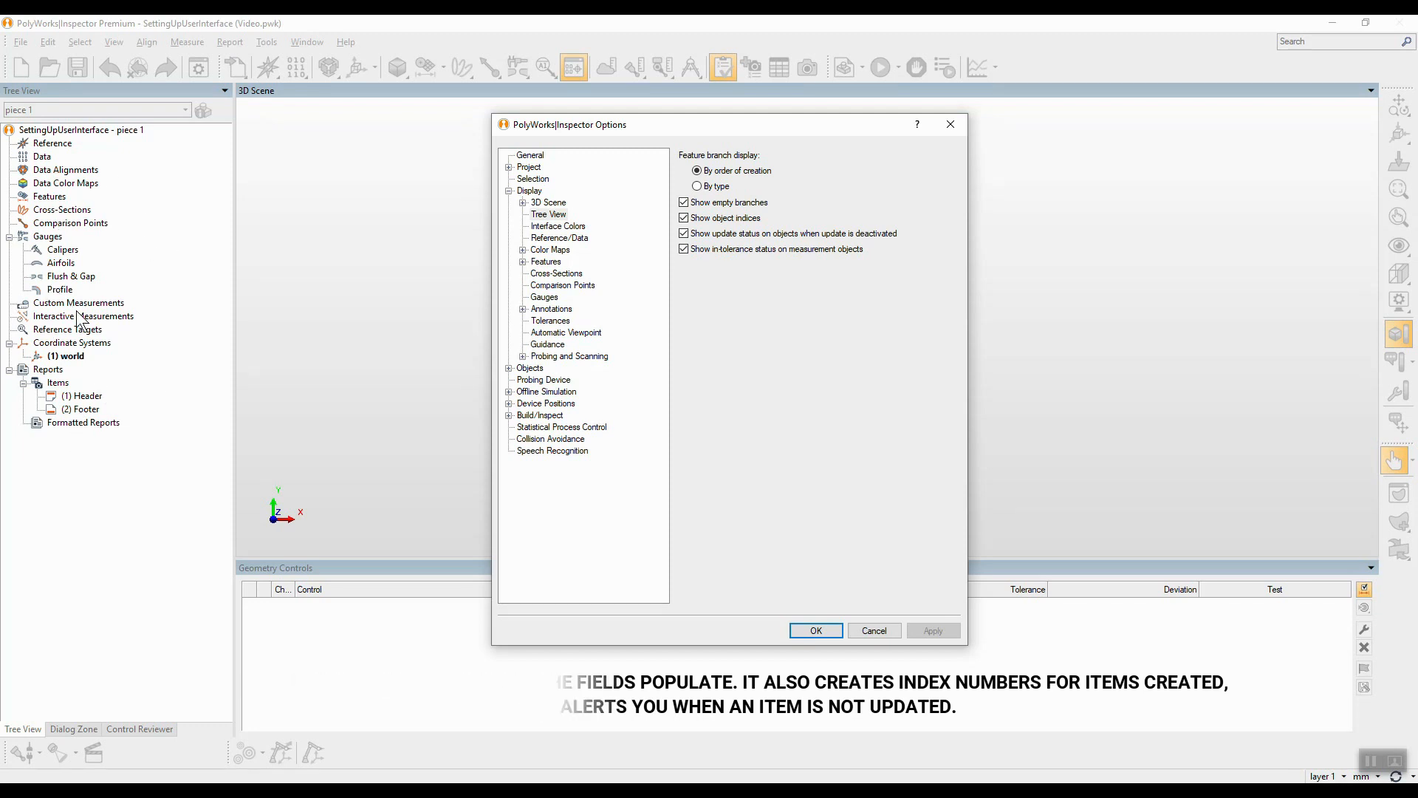
Step: Set the report item destination to Tree View in the Reports object options, apply the change and close the options
{"action": "left_click", "coordinate": [508, 190]}
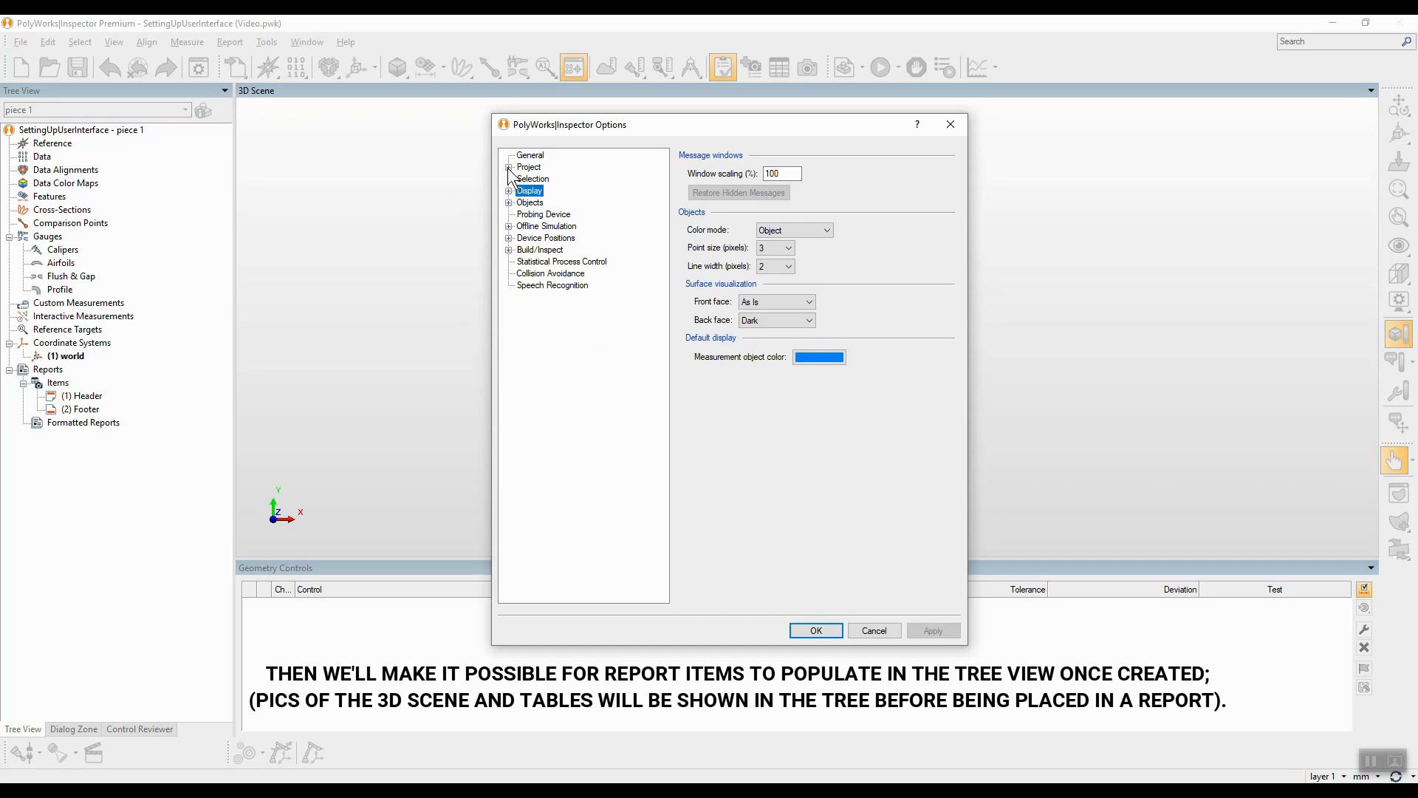
{"action": "left_click", "coordinate": [508, 167]}
{"action": "left_click", "coordinate": [508, 167]}
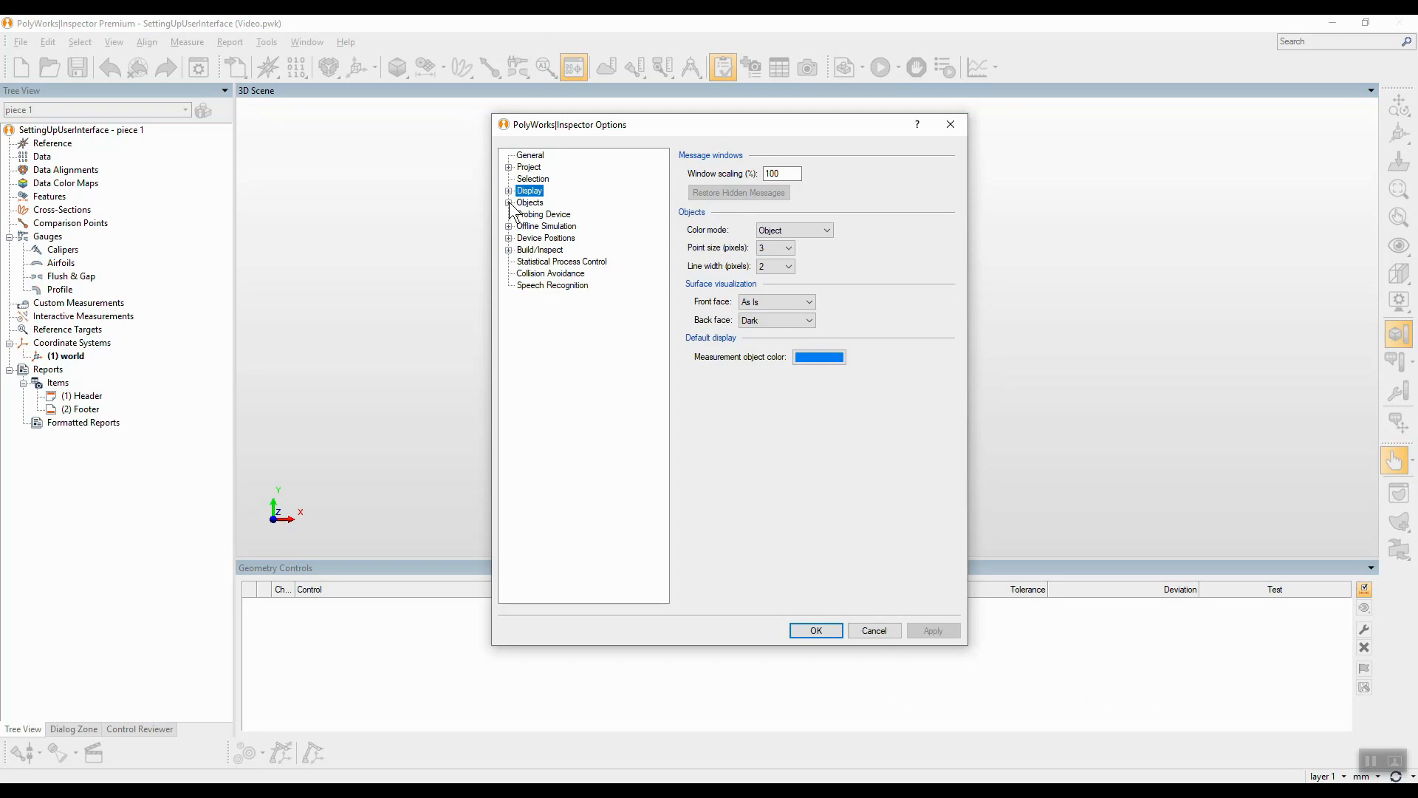
{"action": "left_click", "coordinate": [508, 202]}
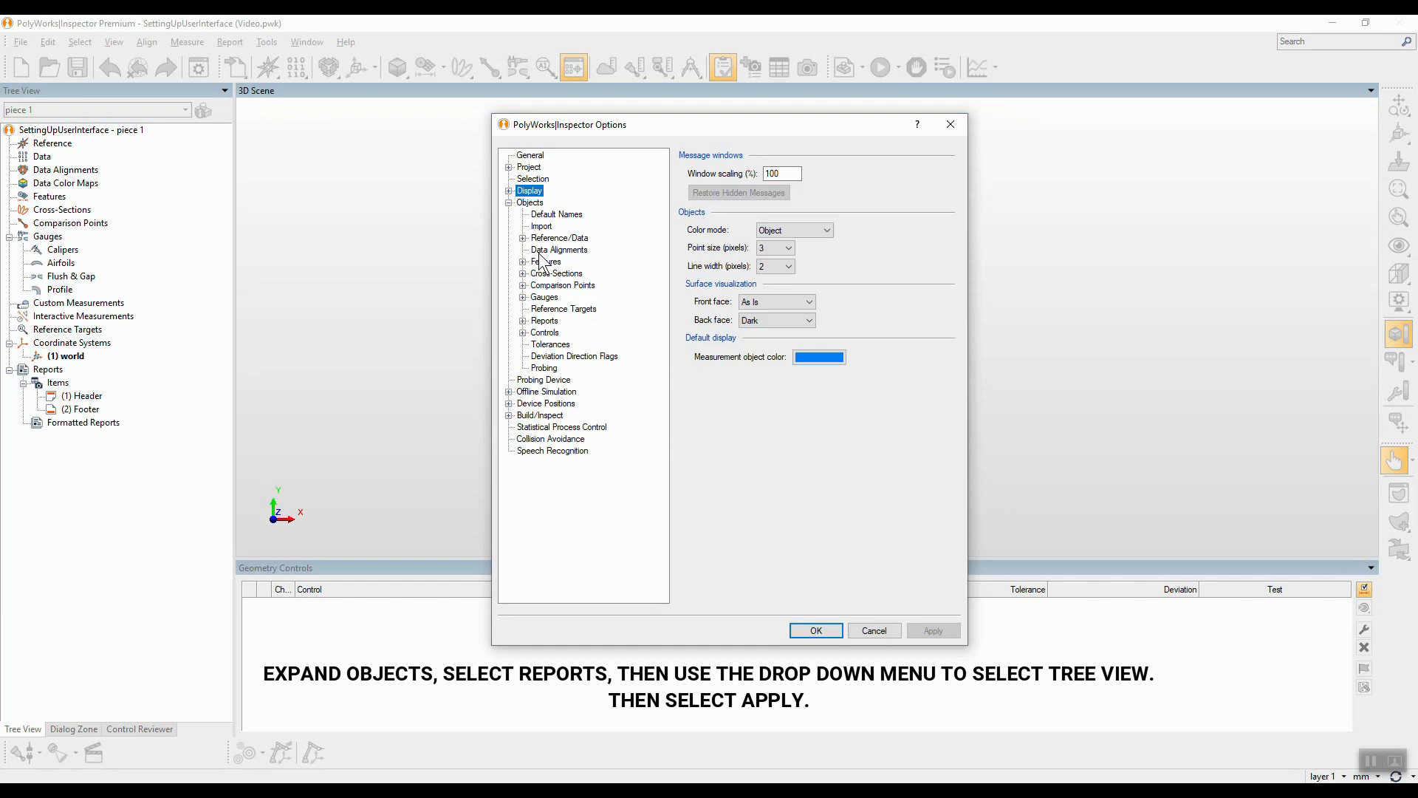
{"action": "left_click", "coordinate": [544, 322]}
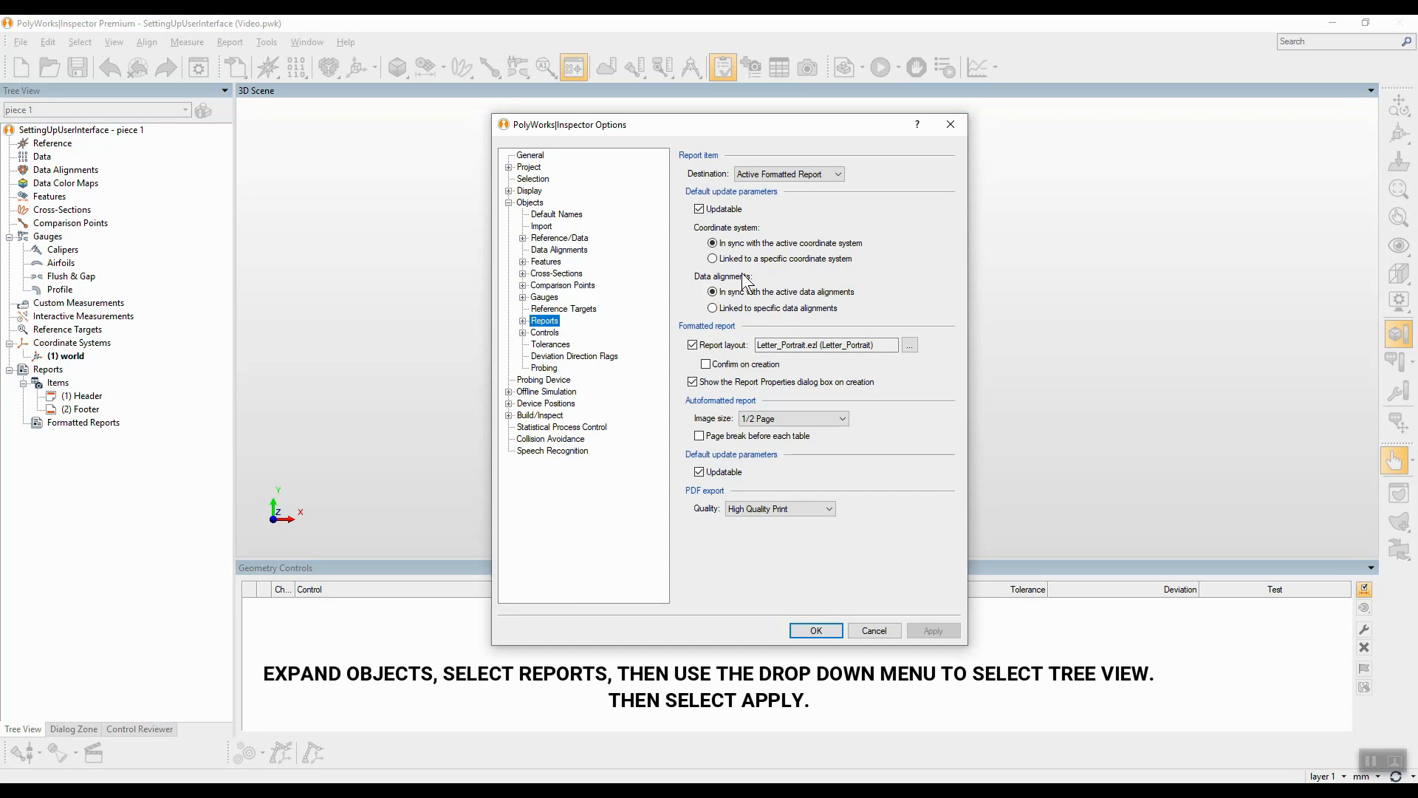
{"action": "left_click", "coordinate": [839, 174]}
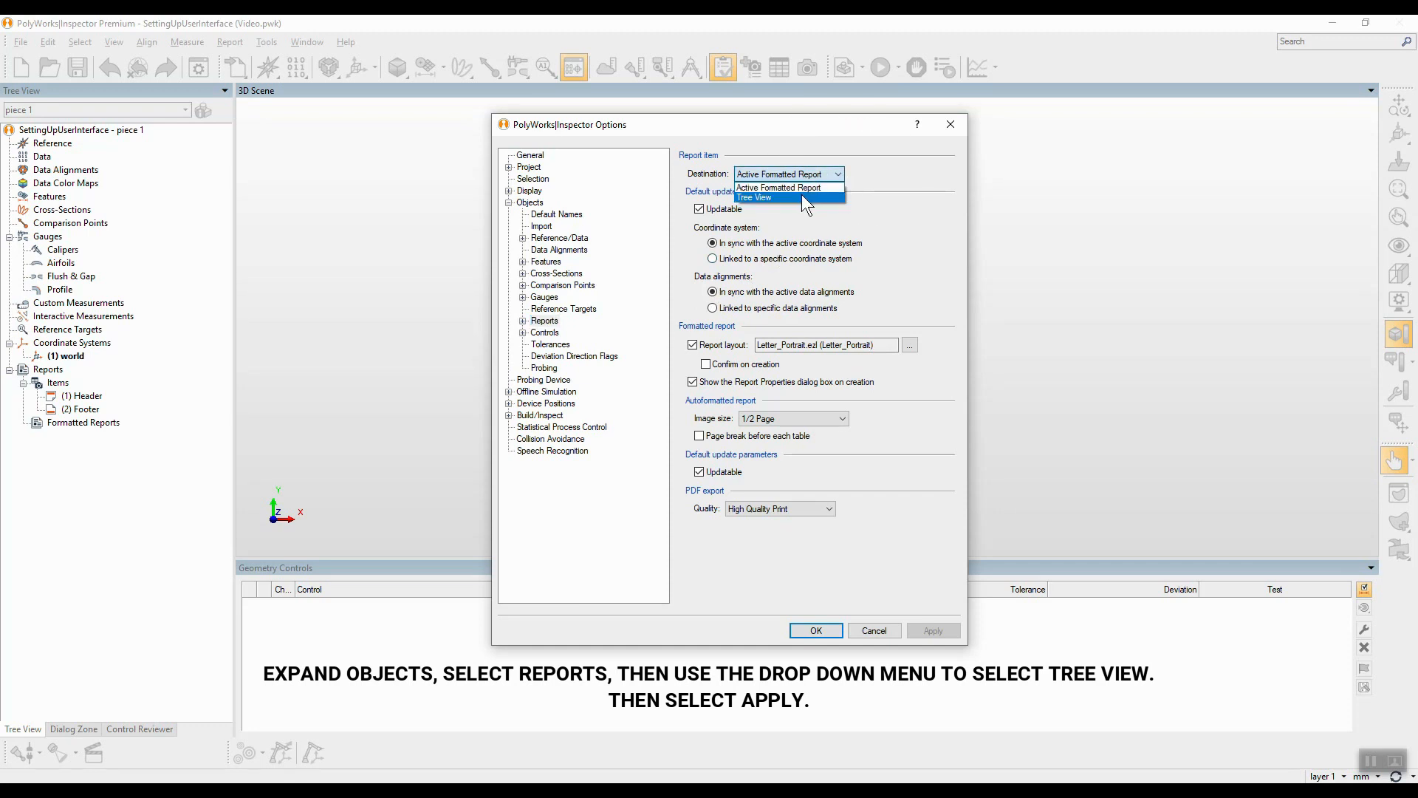
{"action": "left_click", "coordinate": [801, 195]}
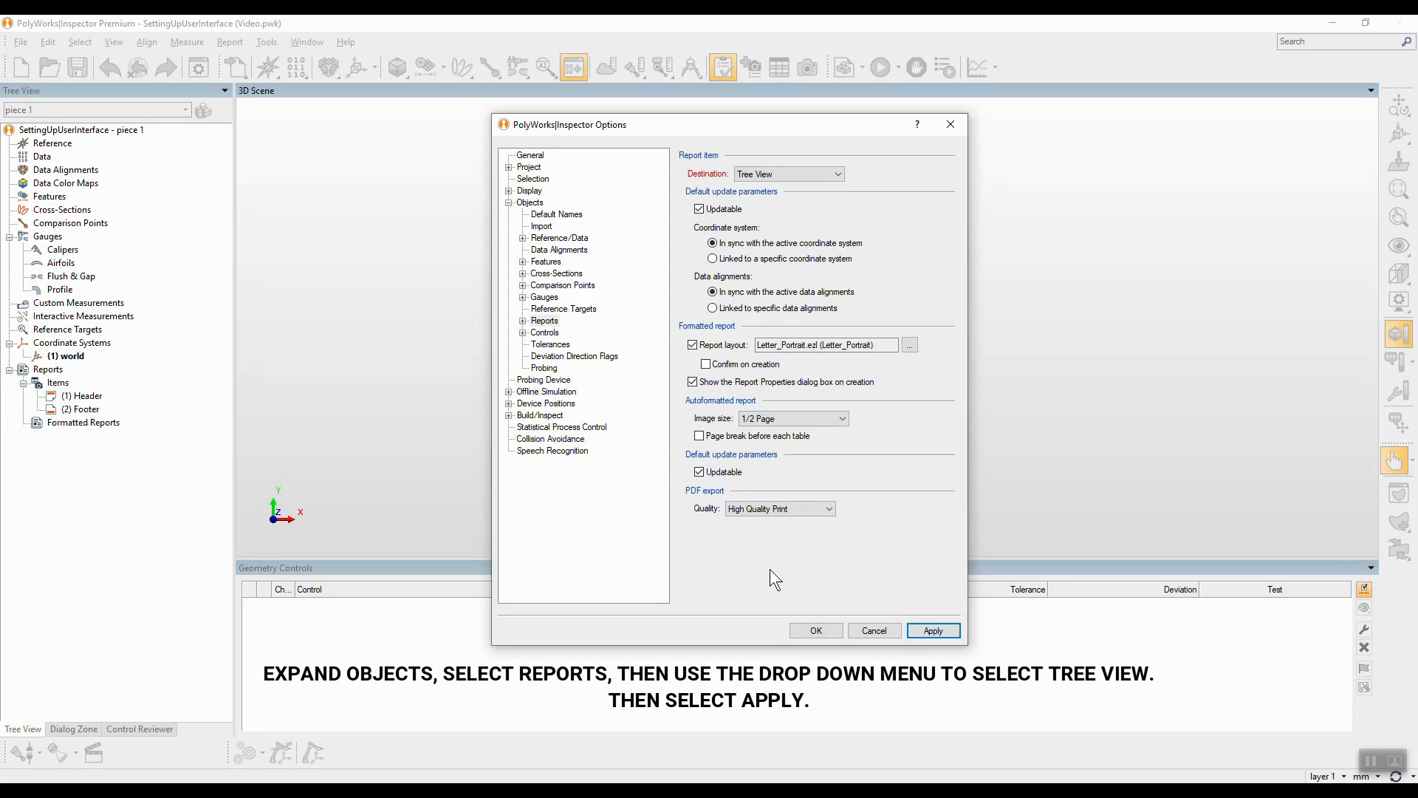
{"action": "left_click", "coordinate": [941, 632]}
{"action": "left_click", "coordinate": [814, 628]}
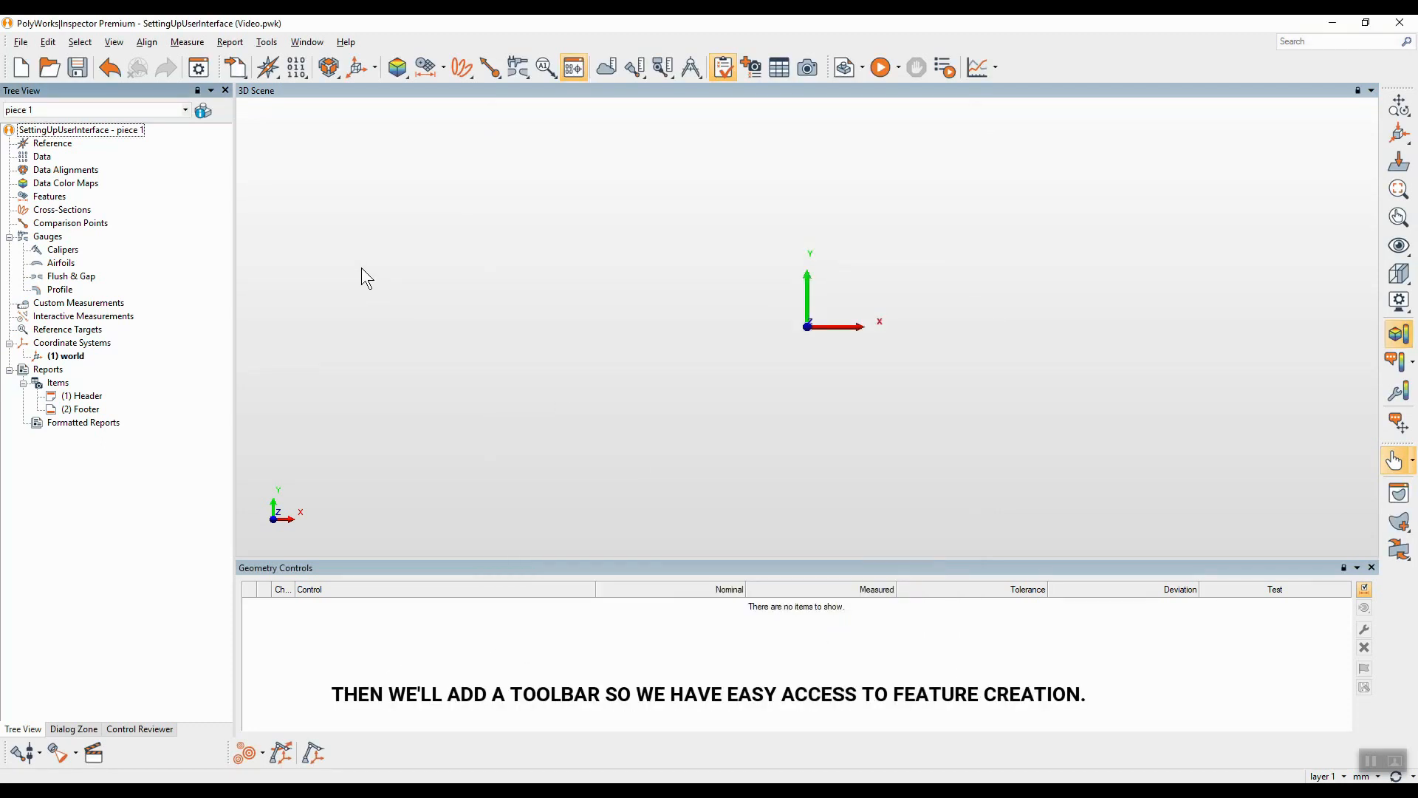
Step: Display the Features toolbar and dock it vertically along the outer edge of the Tree View
{"action": "right_click", "coordinate": [1050, 55]}
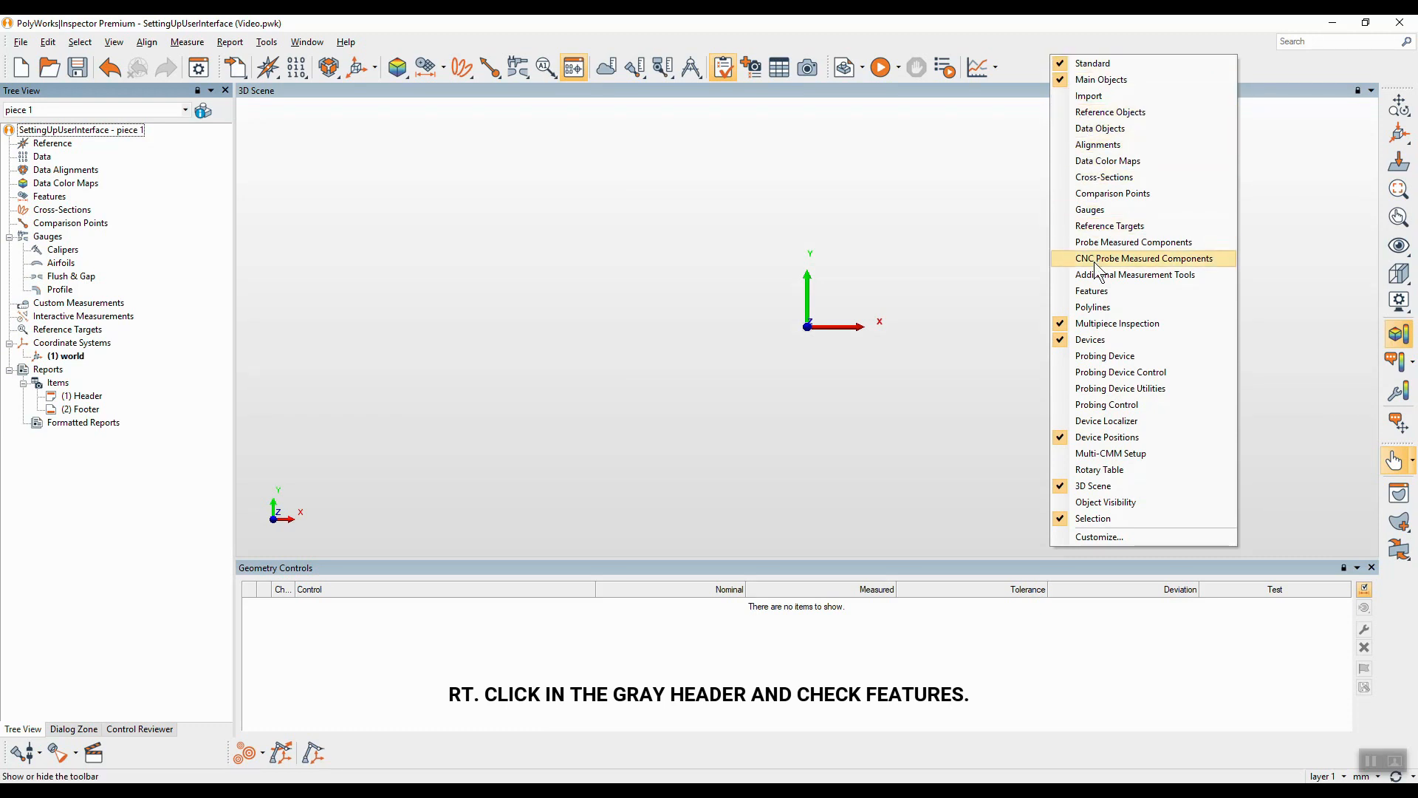
{"action": "left_click", "coordinate": [1092, 291]}
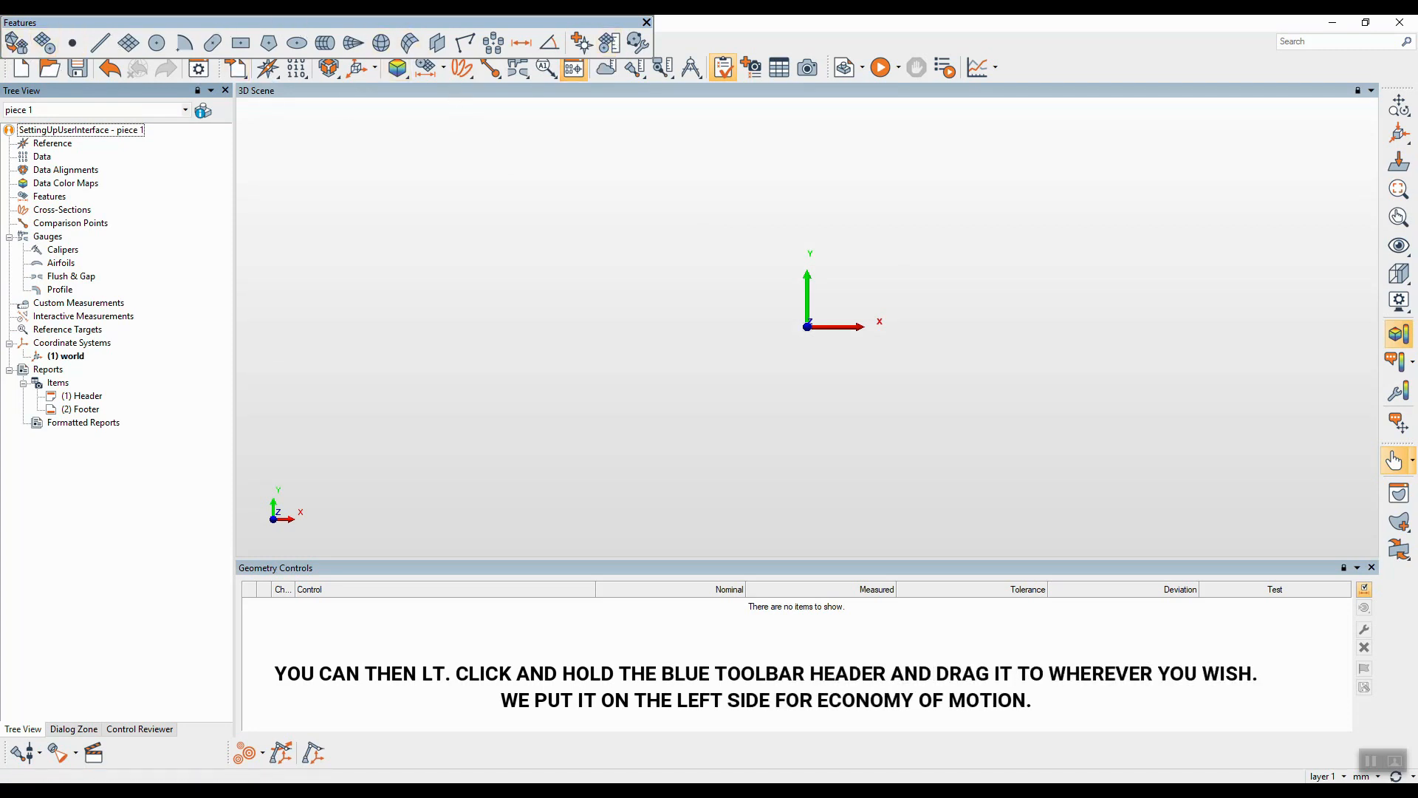
{"action": "left_click_drag", "start_coordinate": [69, 19], "coordinate": [276, 62]}
{"action": "left_click_drag", "start_coordinate": [736, 64], "coordinate": [14, 244]}
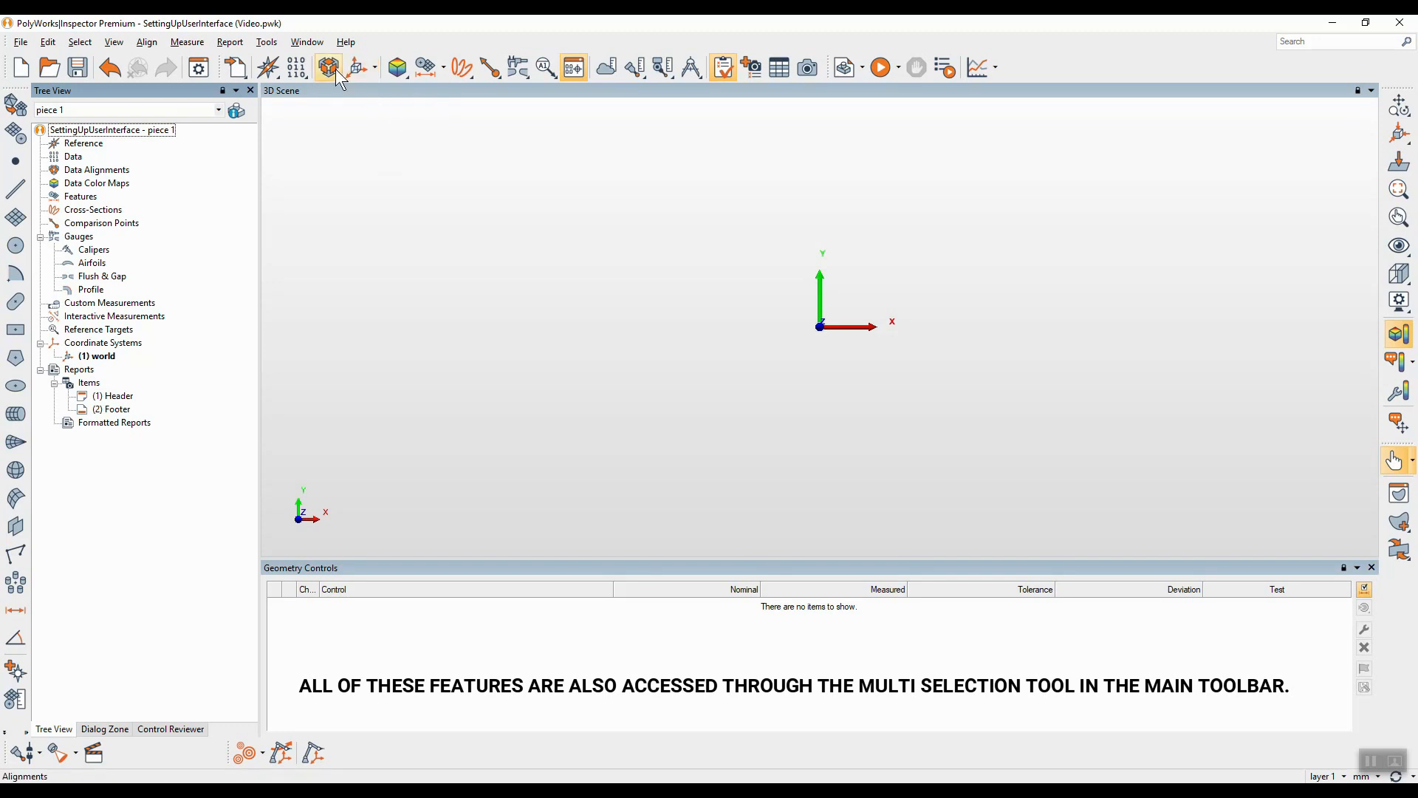
{"action": "left_click", "coordinate": [422, 66]}
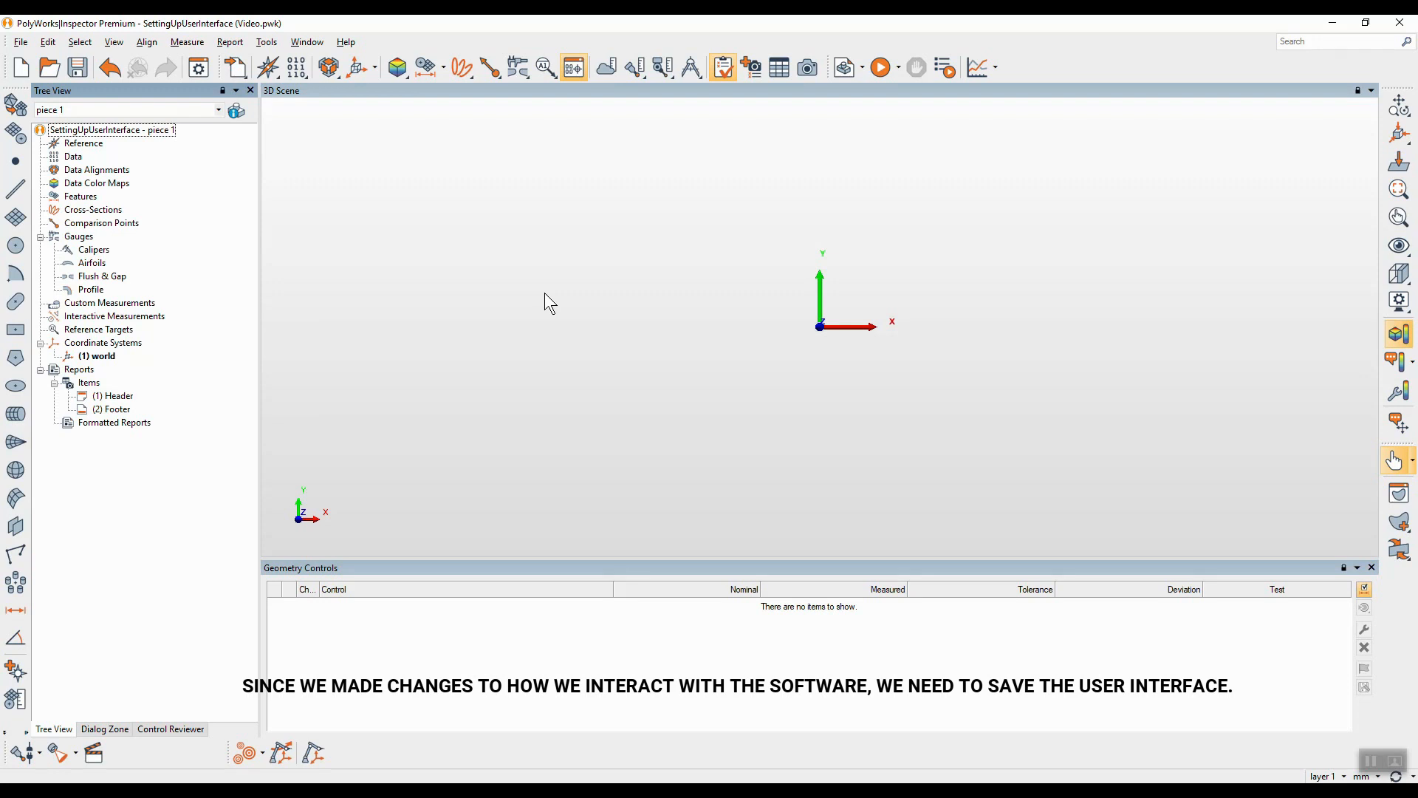
Step: Save the user configuration, replacing the current and the local configuration
{"action": "left_click", "coordinate": [266, 42]}
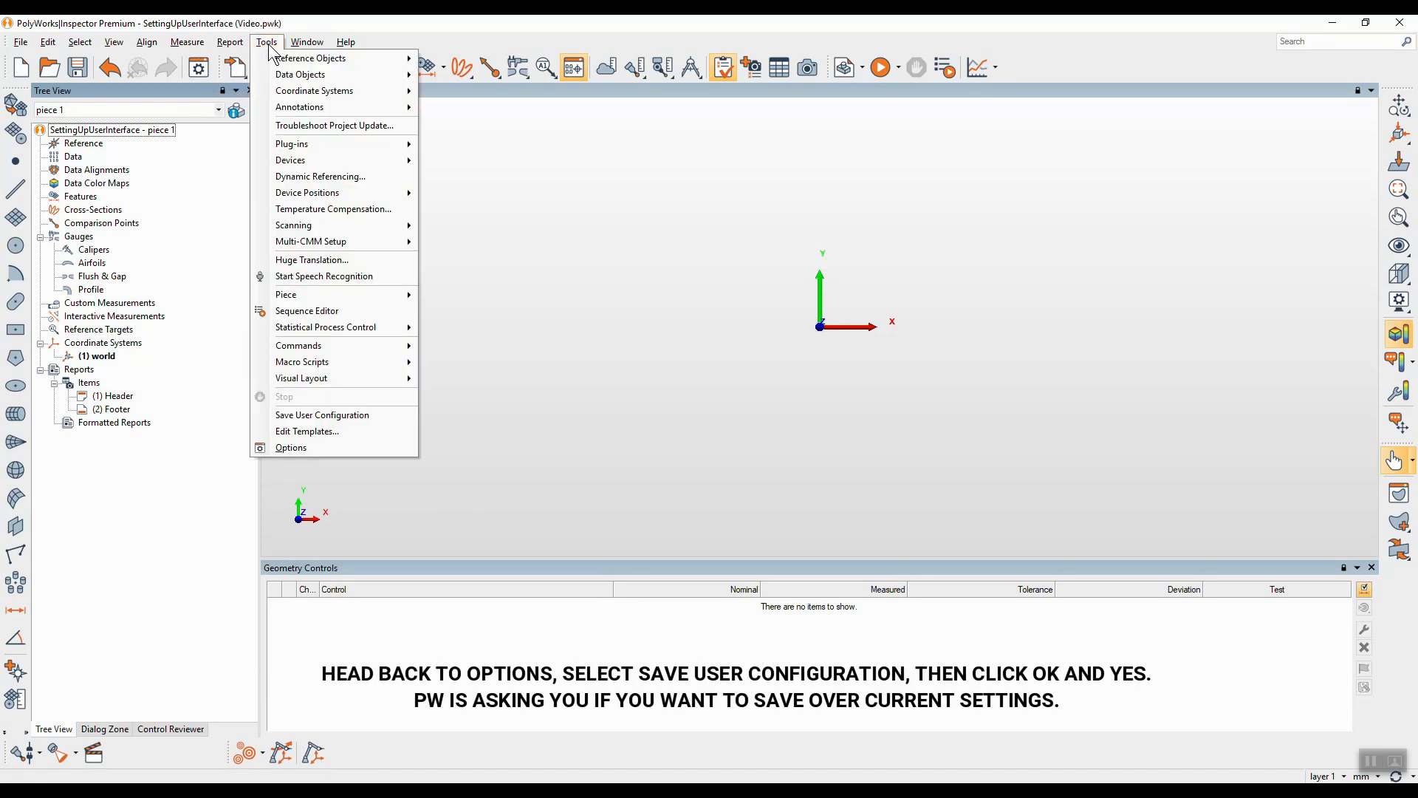
{"action": "left_click", "coordinate": [349, 415]}
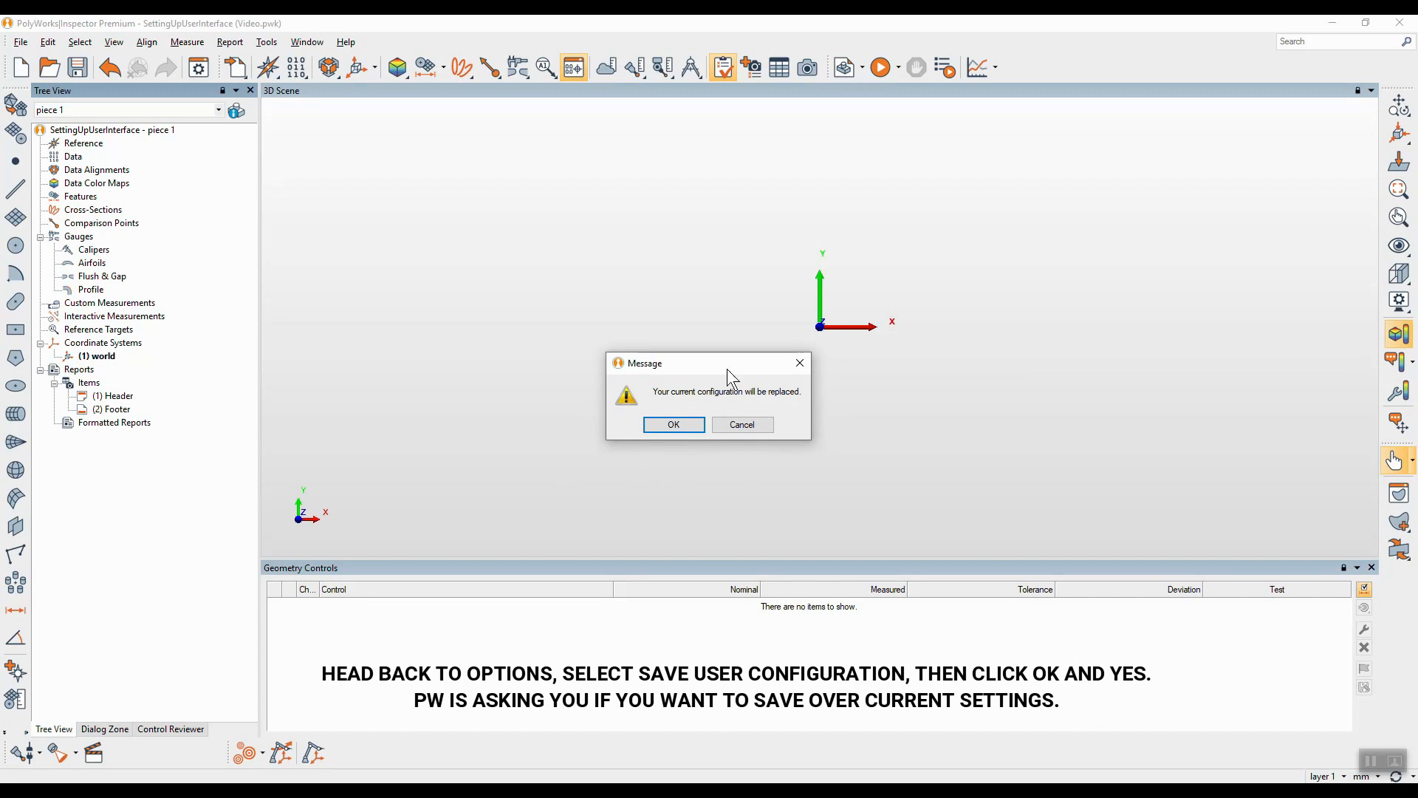
{"action": "left_click", "coordinate": [675, 427]}
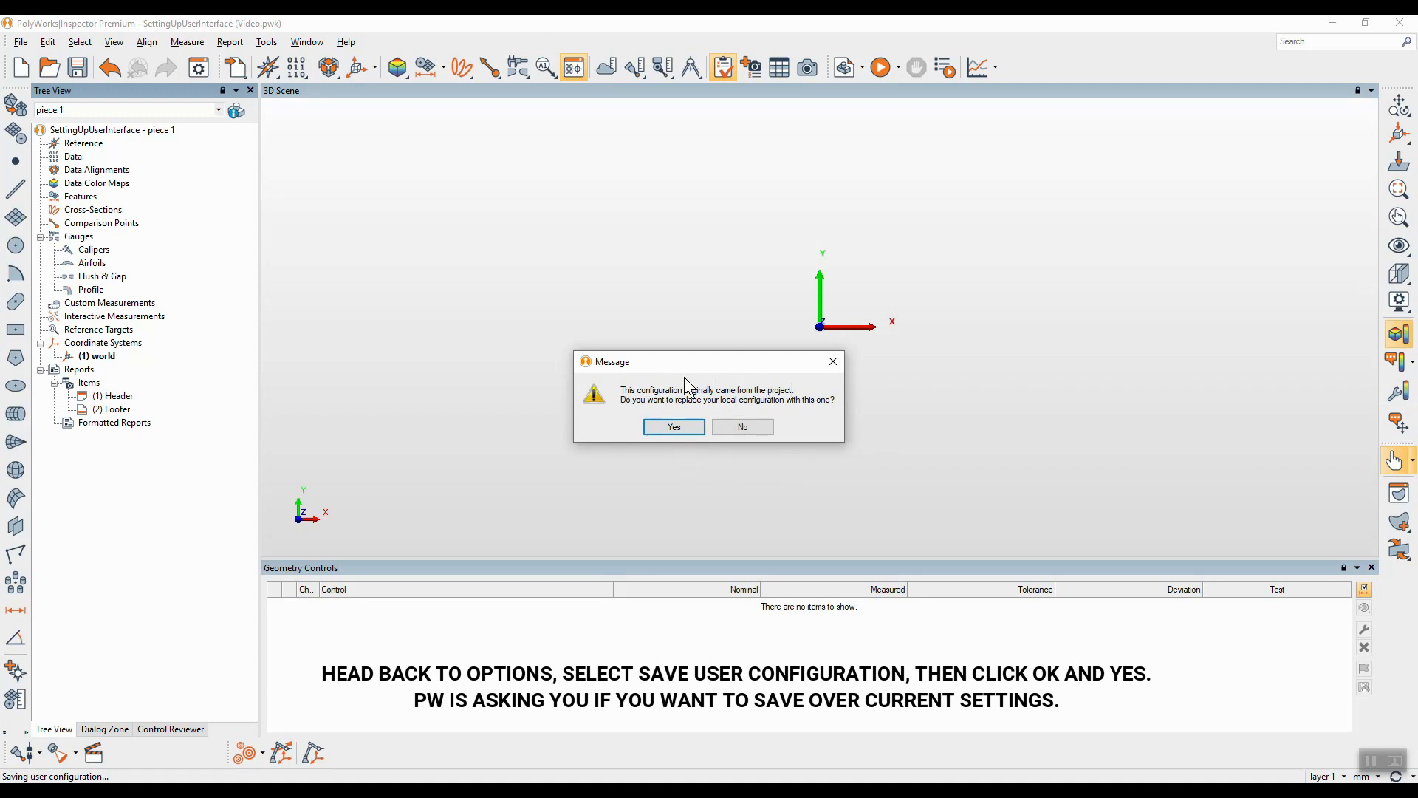
{"action": "left_click", "coordinate": [673, 427]}
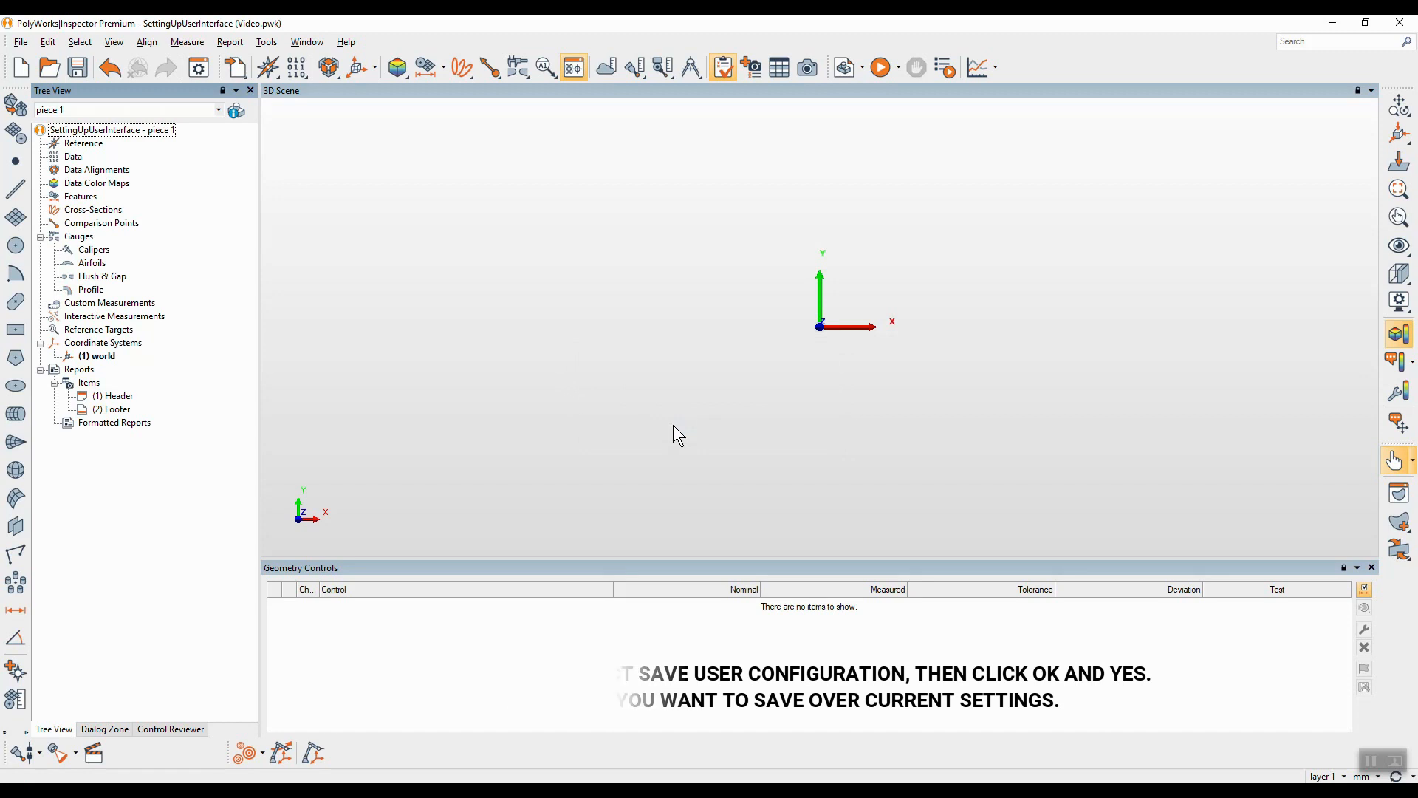
{"action": "left_click", "coordinate": [170, 730]}
{"action": "left_click", "coordinate": [54, 729]}
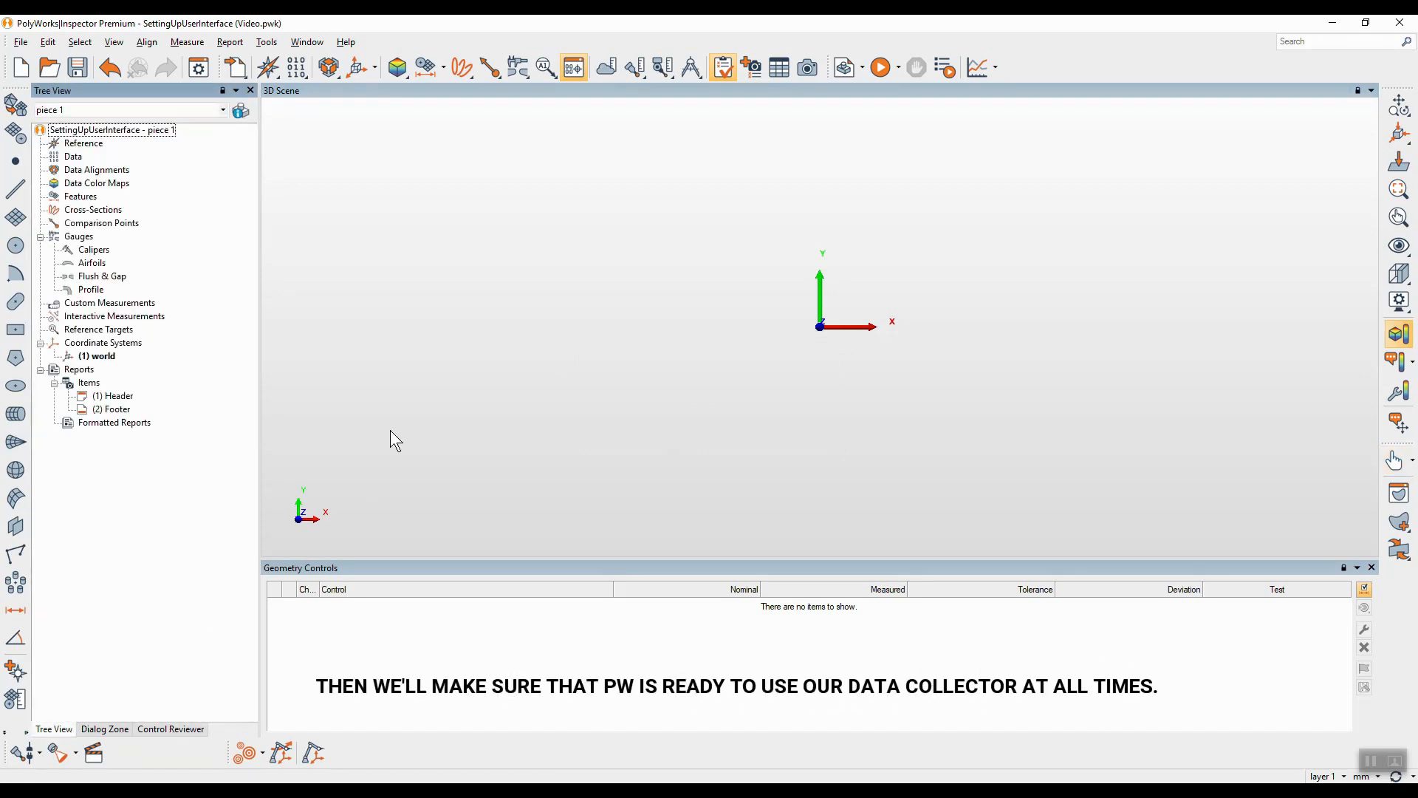
{"action": "left_click", "coordinate": [39, 753]}
{"action": "left_click", "coordinate": [522, 412]}
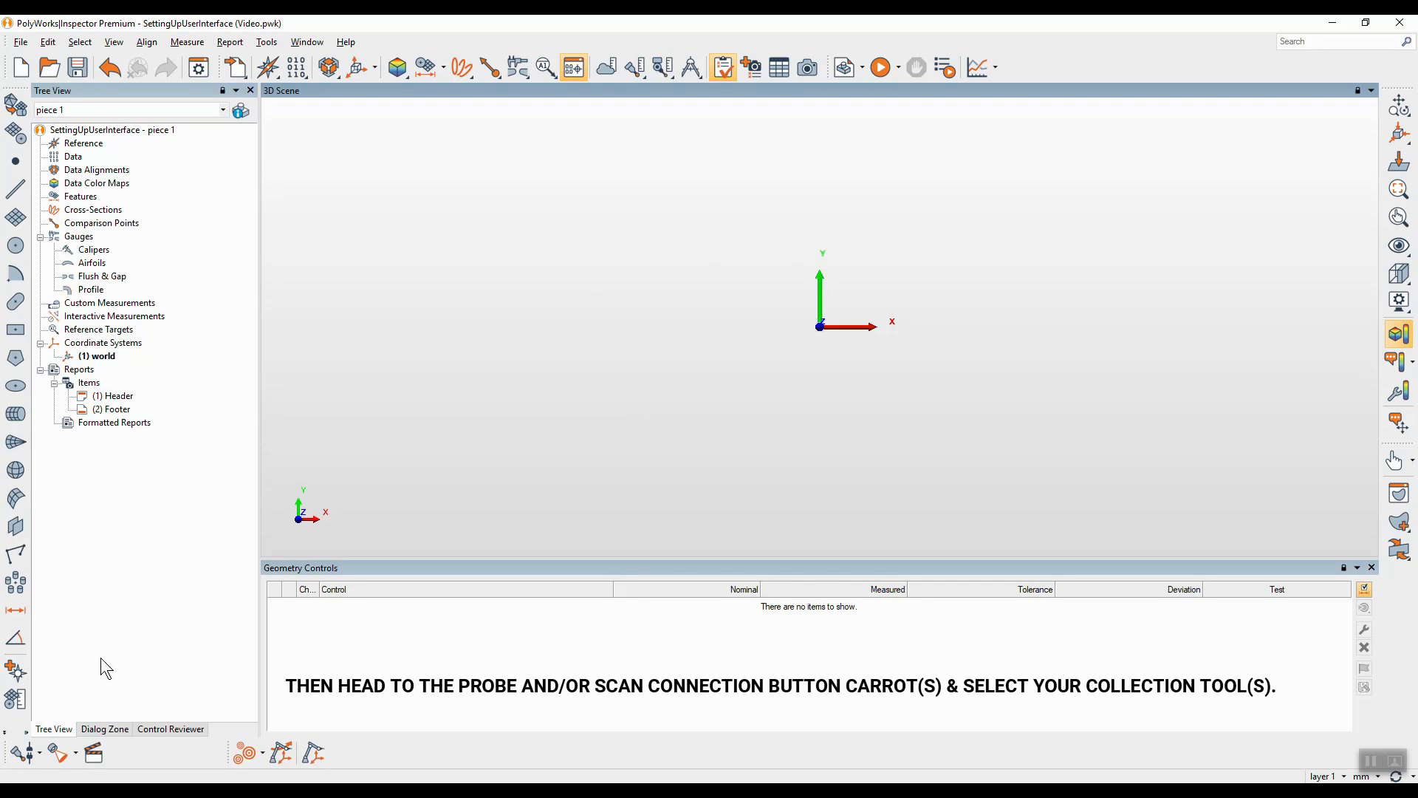
Step: Select Hexagon/Romer Absolute Arm for Probing as probing device and Hexagon/Romer Absolute Arm for Scanning as scanning device, and try to connect the probing device
{"action": "left_click", "coordinate": [40, 753]}
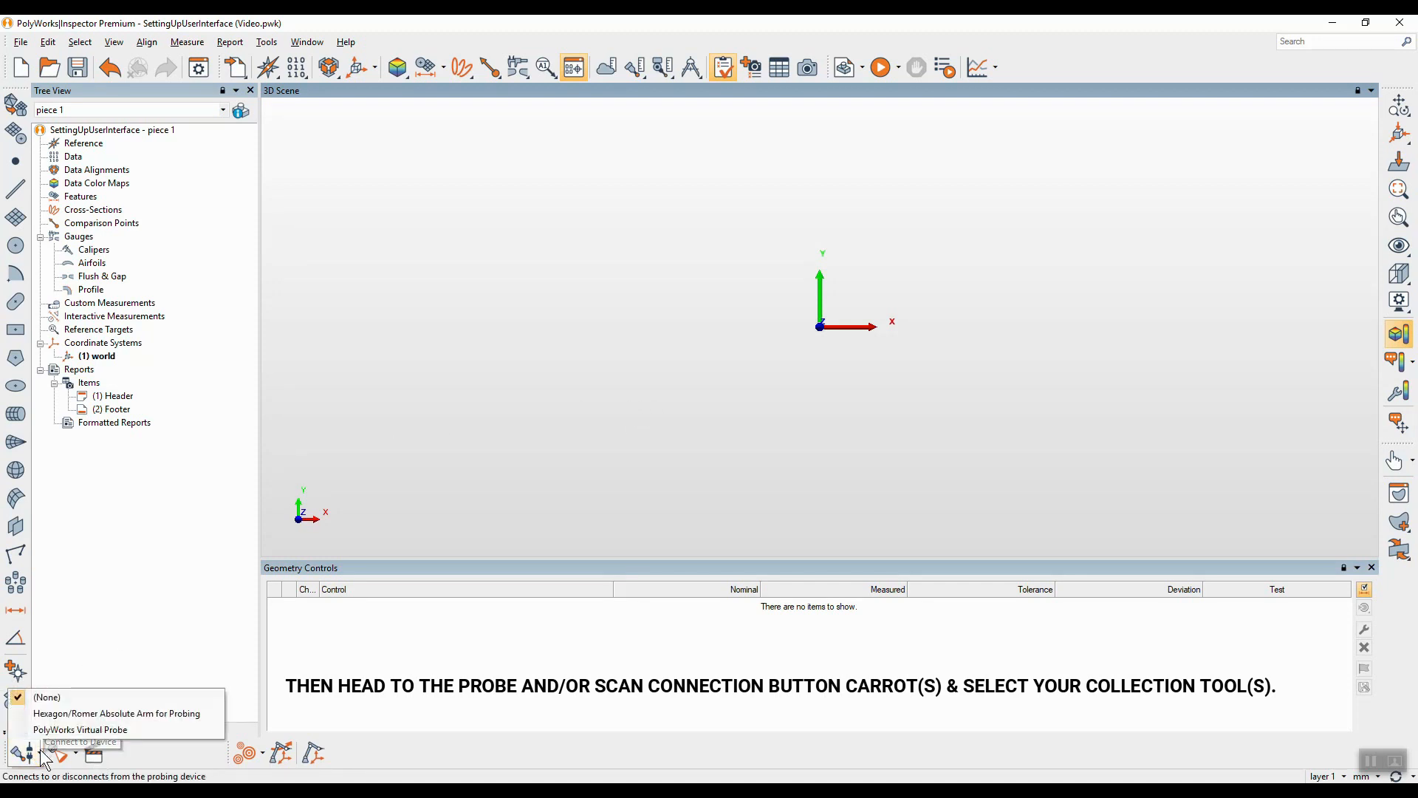
{"action": "left_click", "coordinate": [119, 712]}
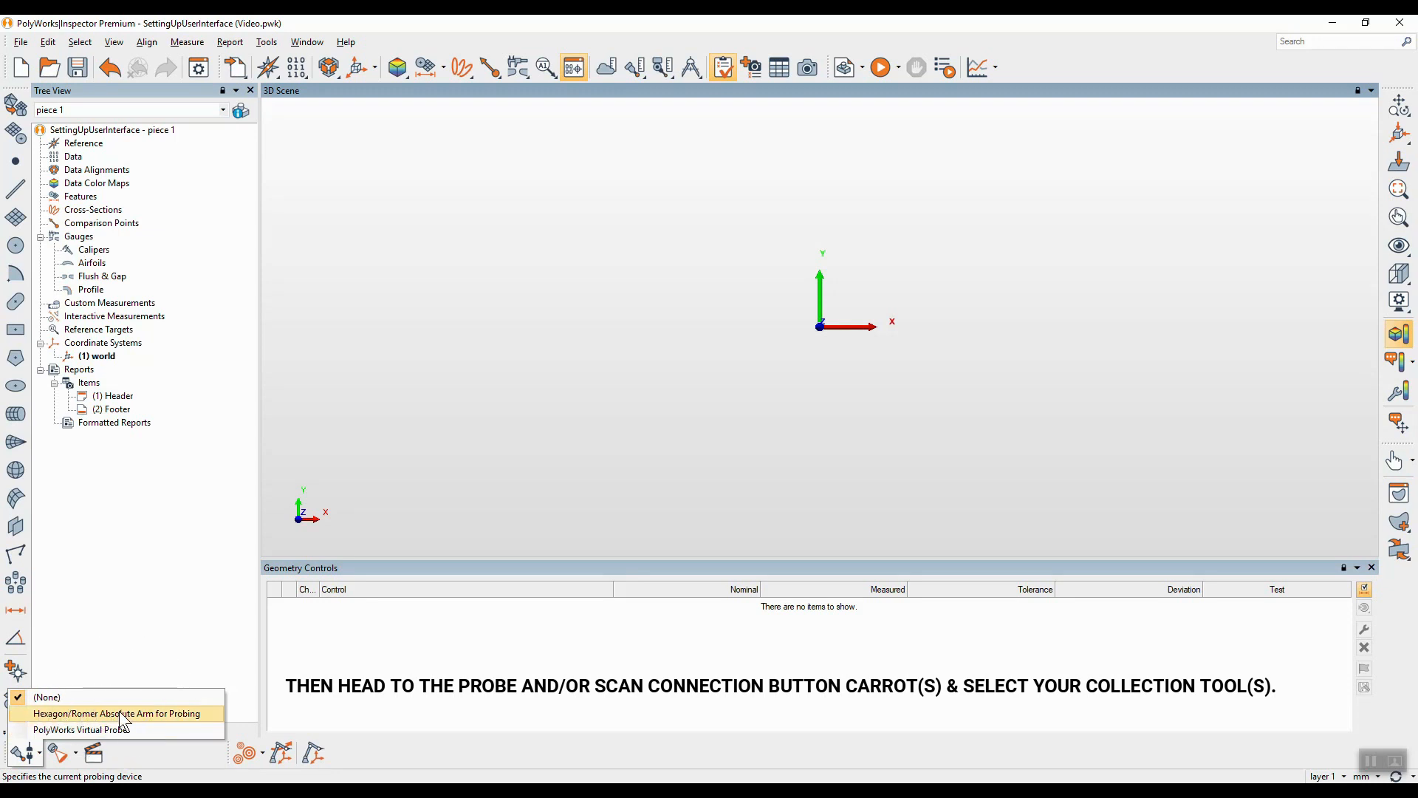
{"action": "left_click", "coordinate": [76, 754]}
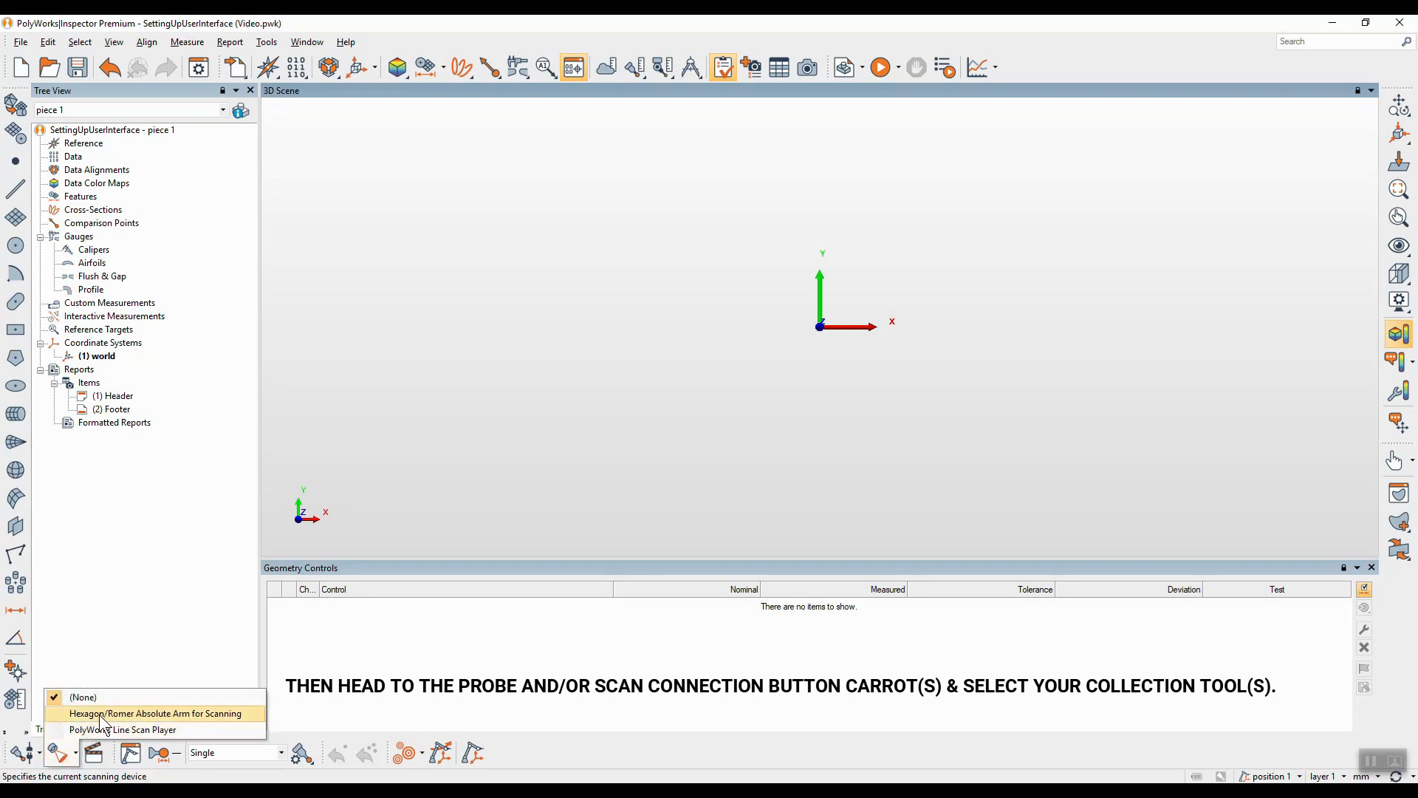
{"action": "left_click", "coordinate": [102, 714]}
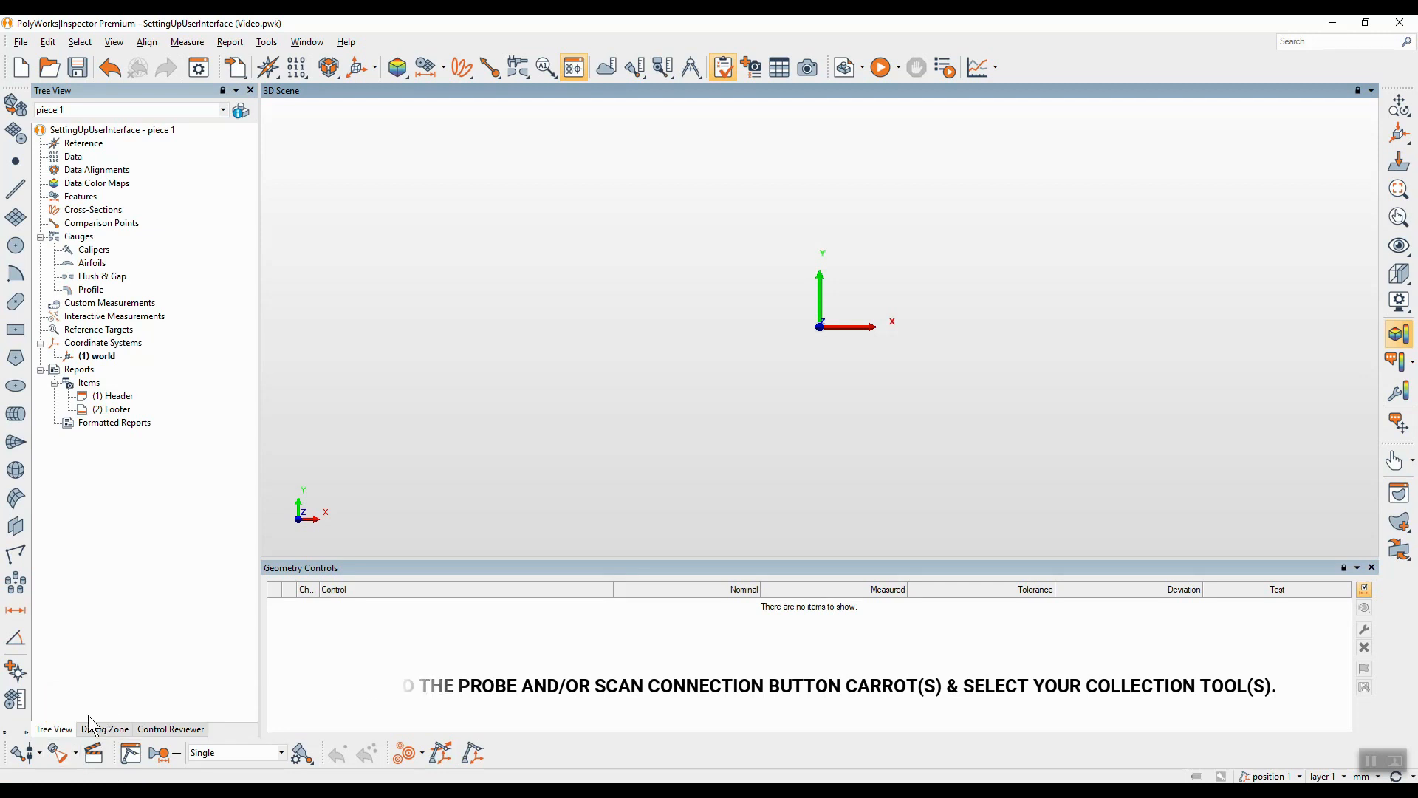
{"action": "left_click", "coordinate": [29, 758]}
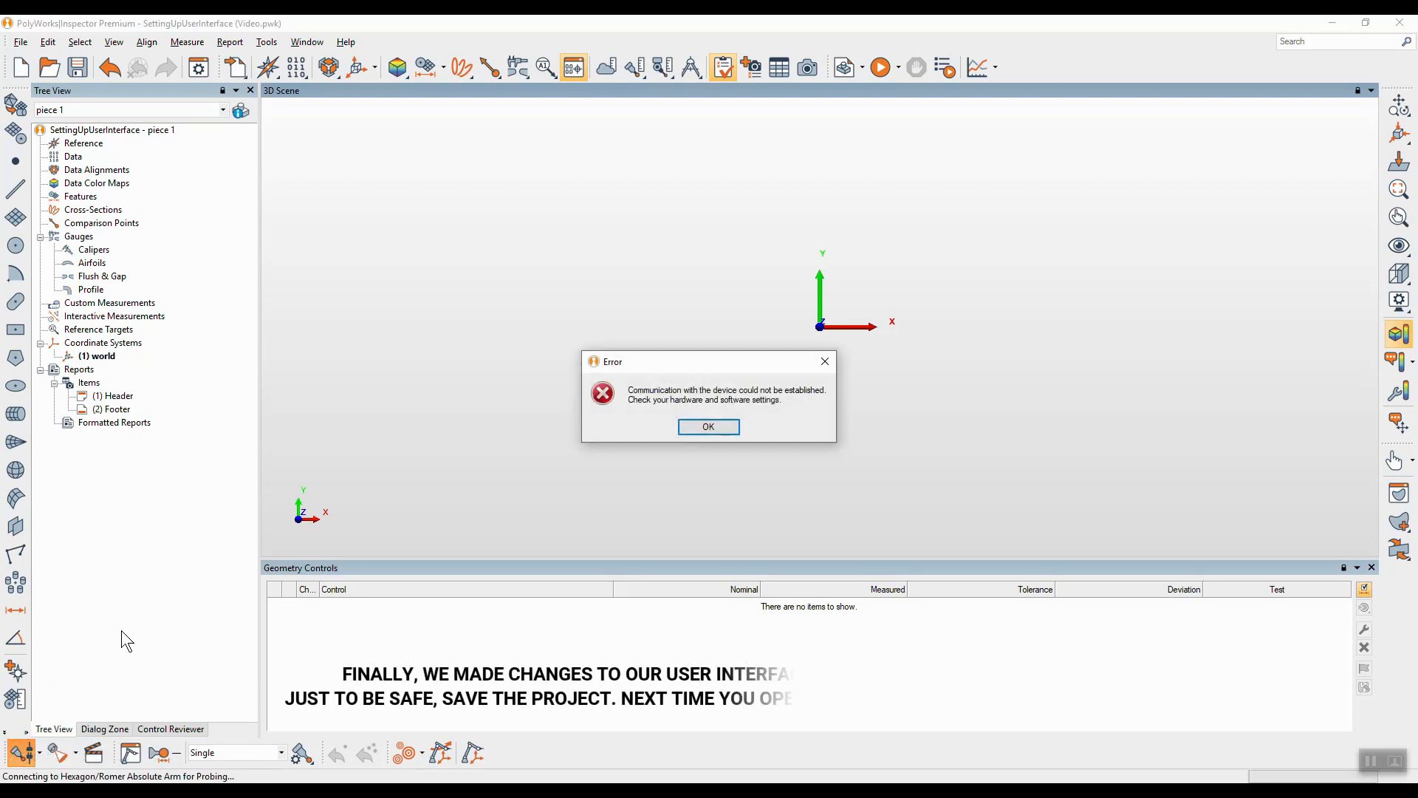
{"action": "left_click", "coordinate": [710, 427]}
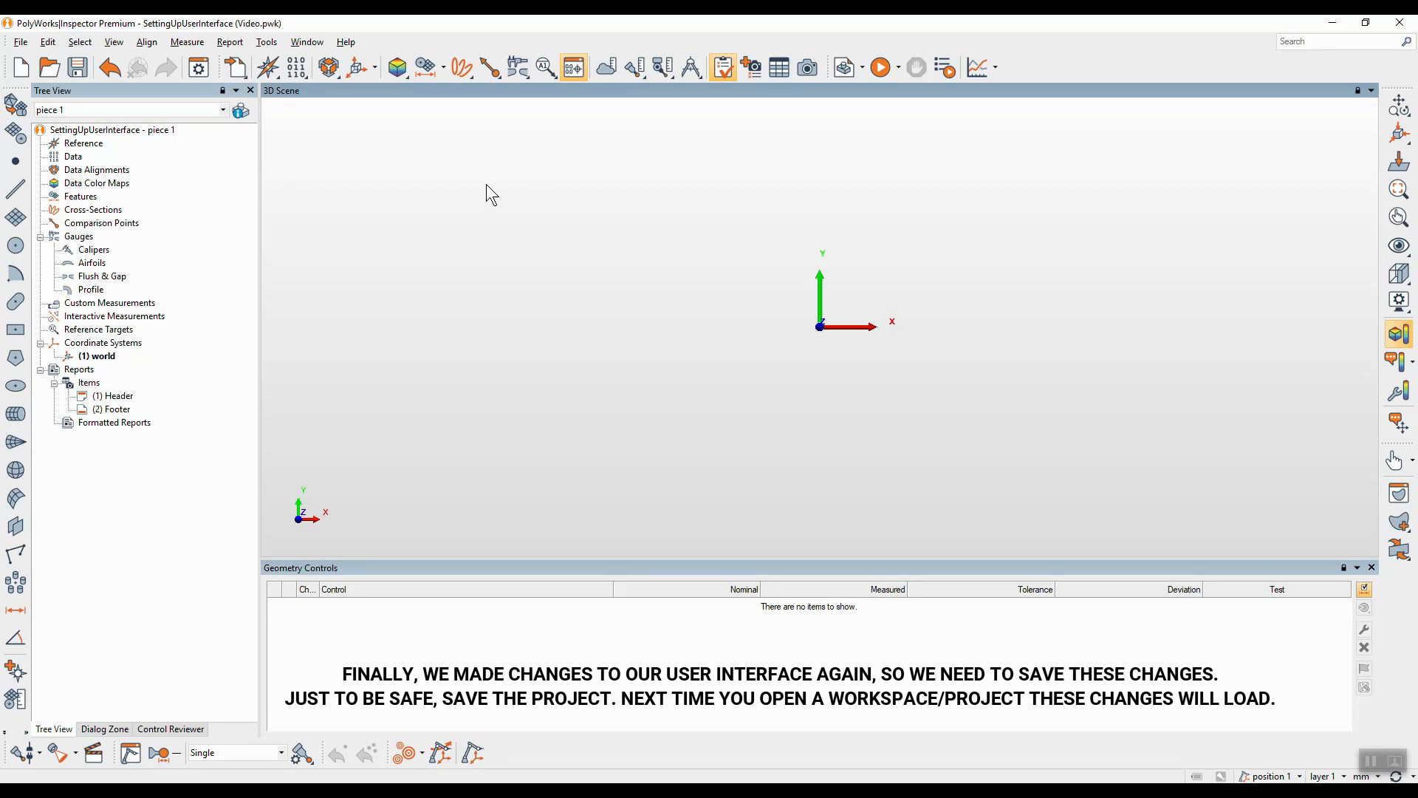
Step: Save the user configuration with the selected devices over the current and local ones, and save the project
{"action": "left_click", "coordinate": [267, 45]}
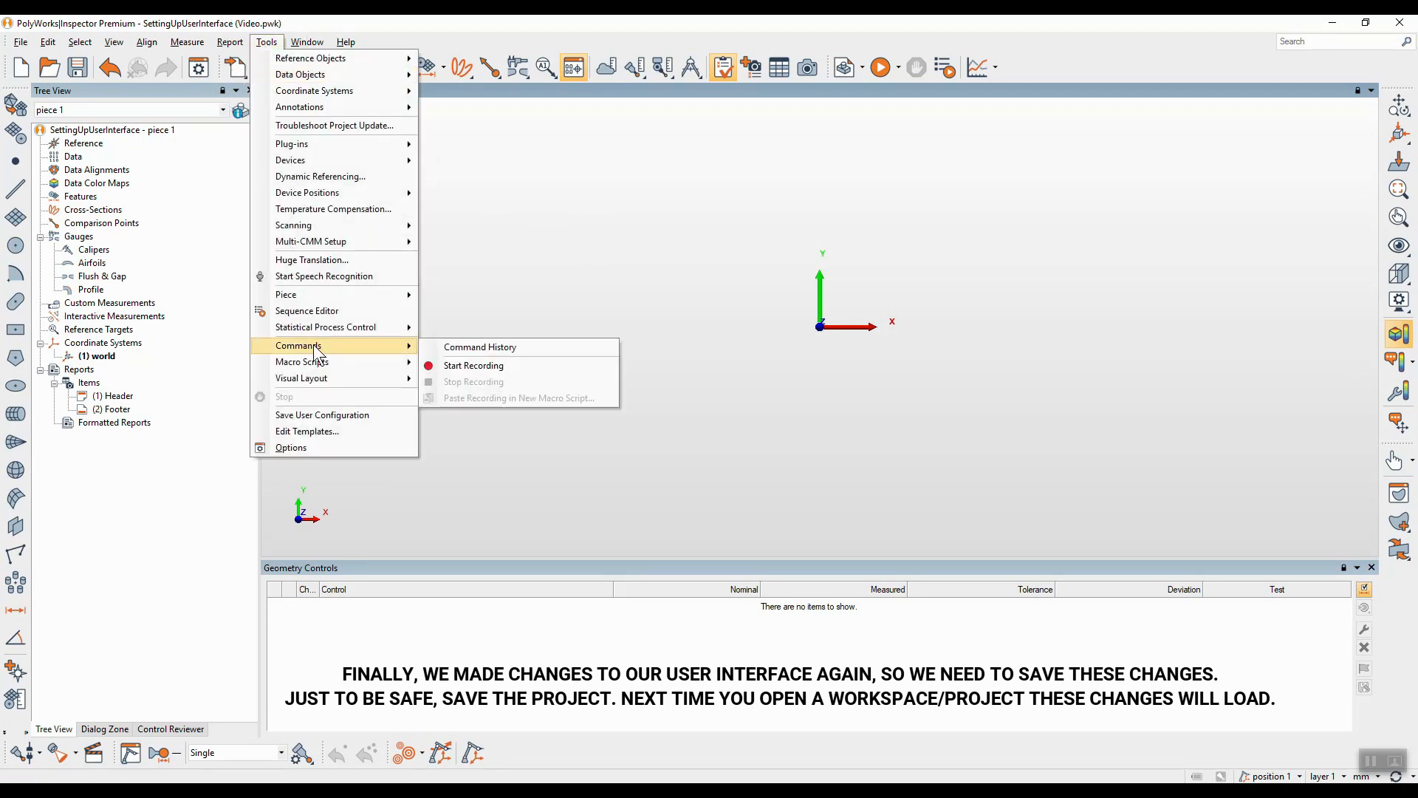
{"action": "left_click", "coordinate": [342, 416]}
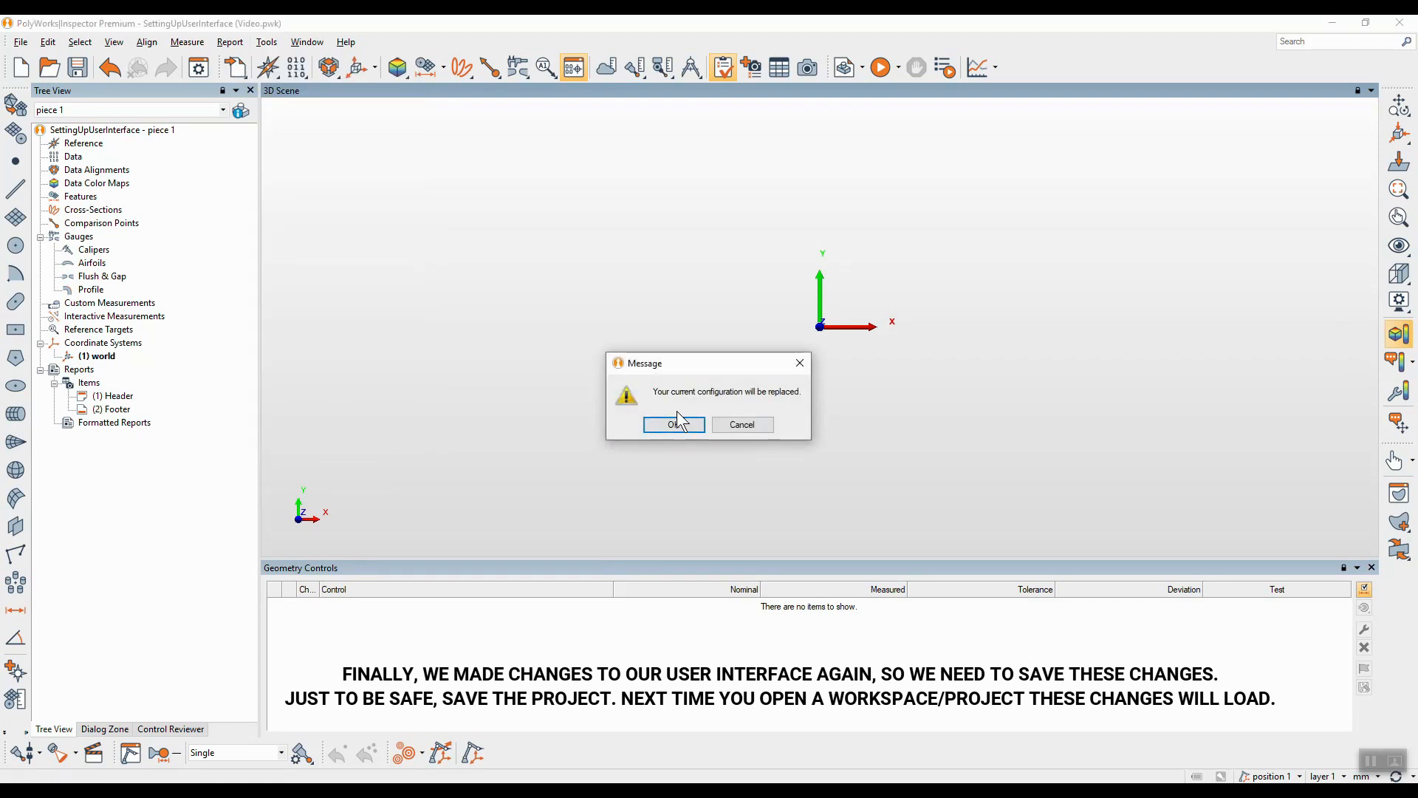
{"action": "left_click", "coordinate": [676, 420]}
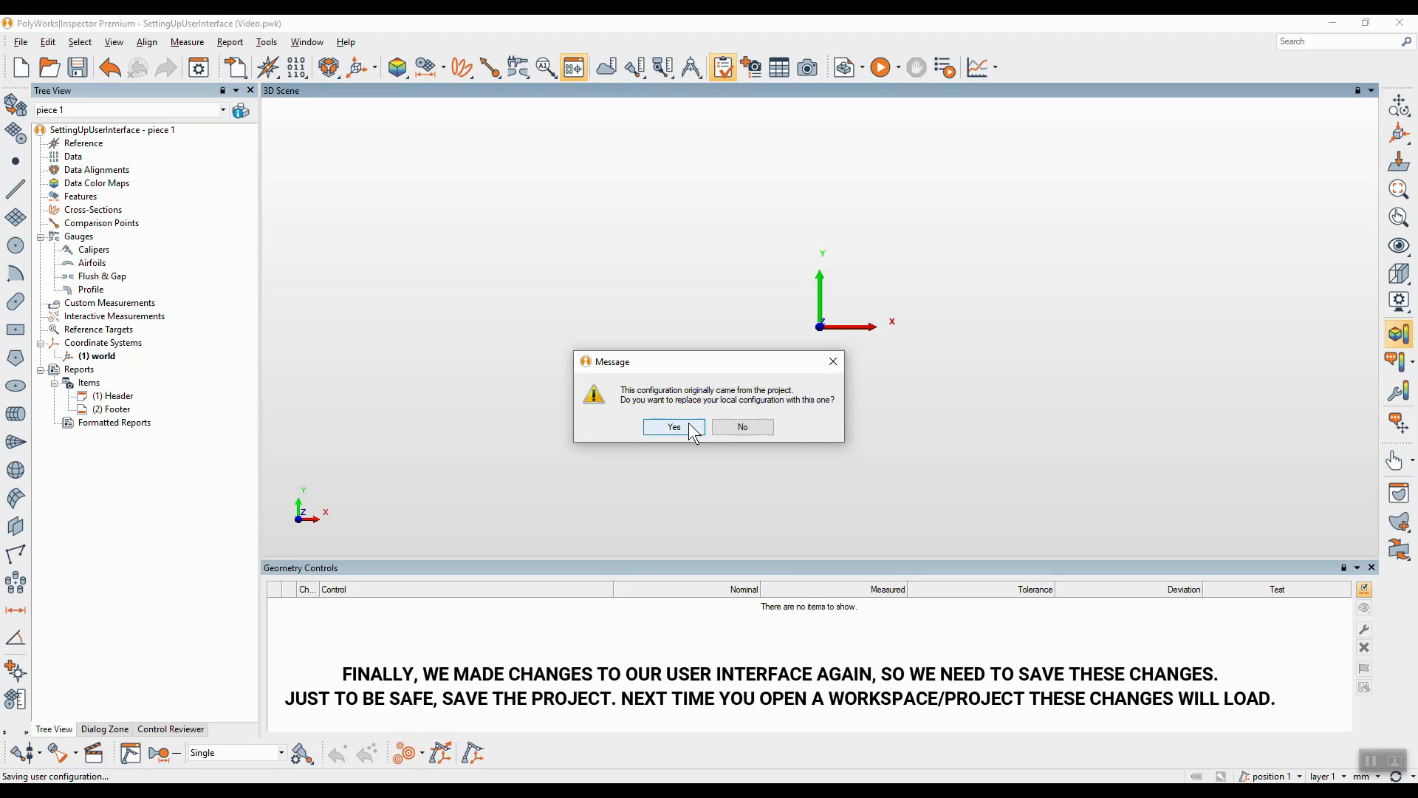
{"action": "left_click", "coordinate": [688, 424]}
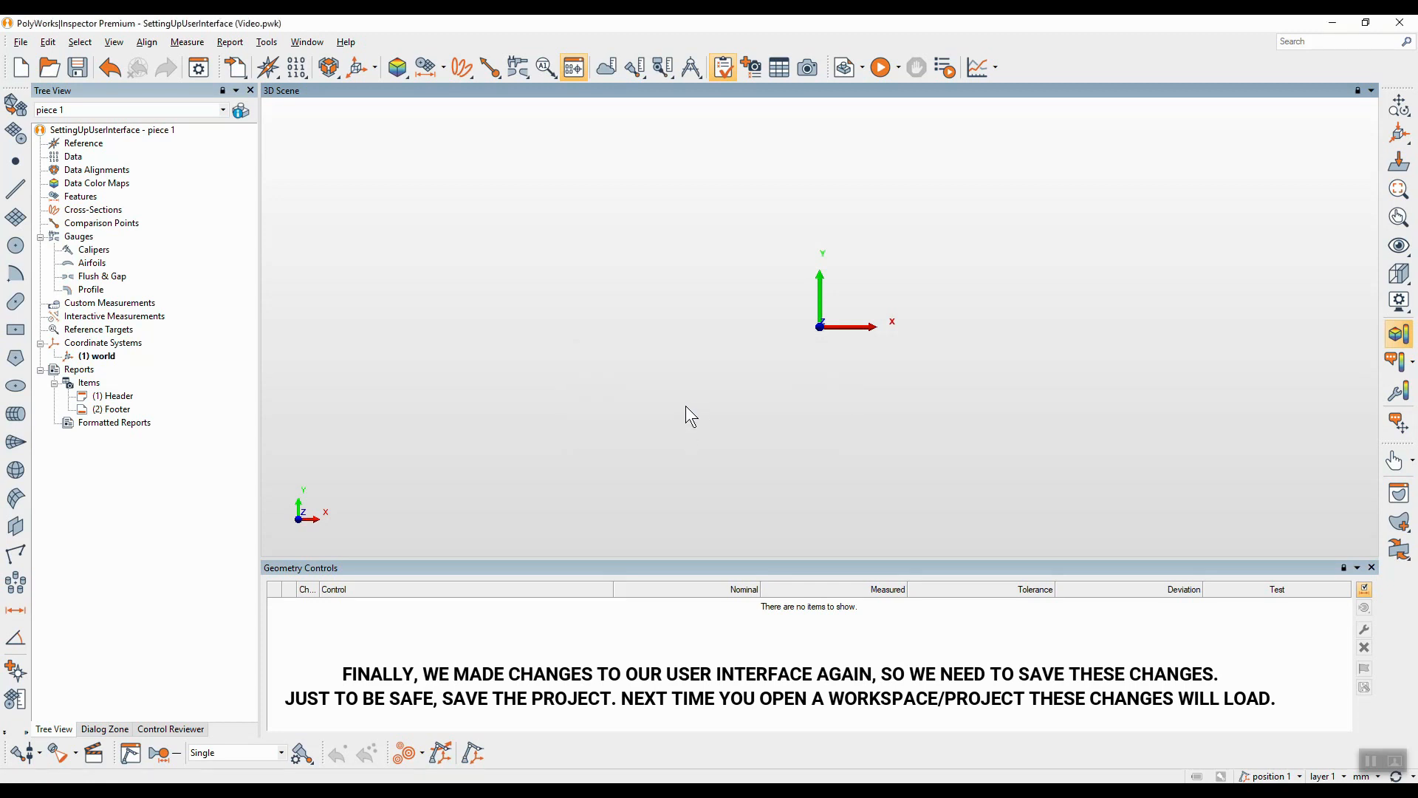
{"action": "left_click", "coordinate": [76, 67]}
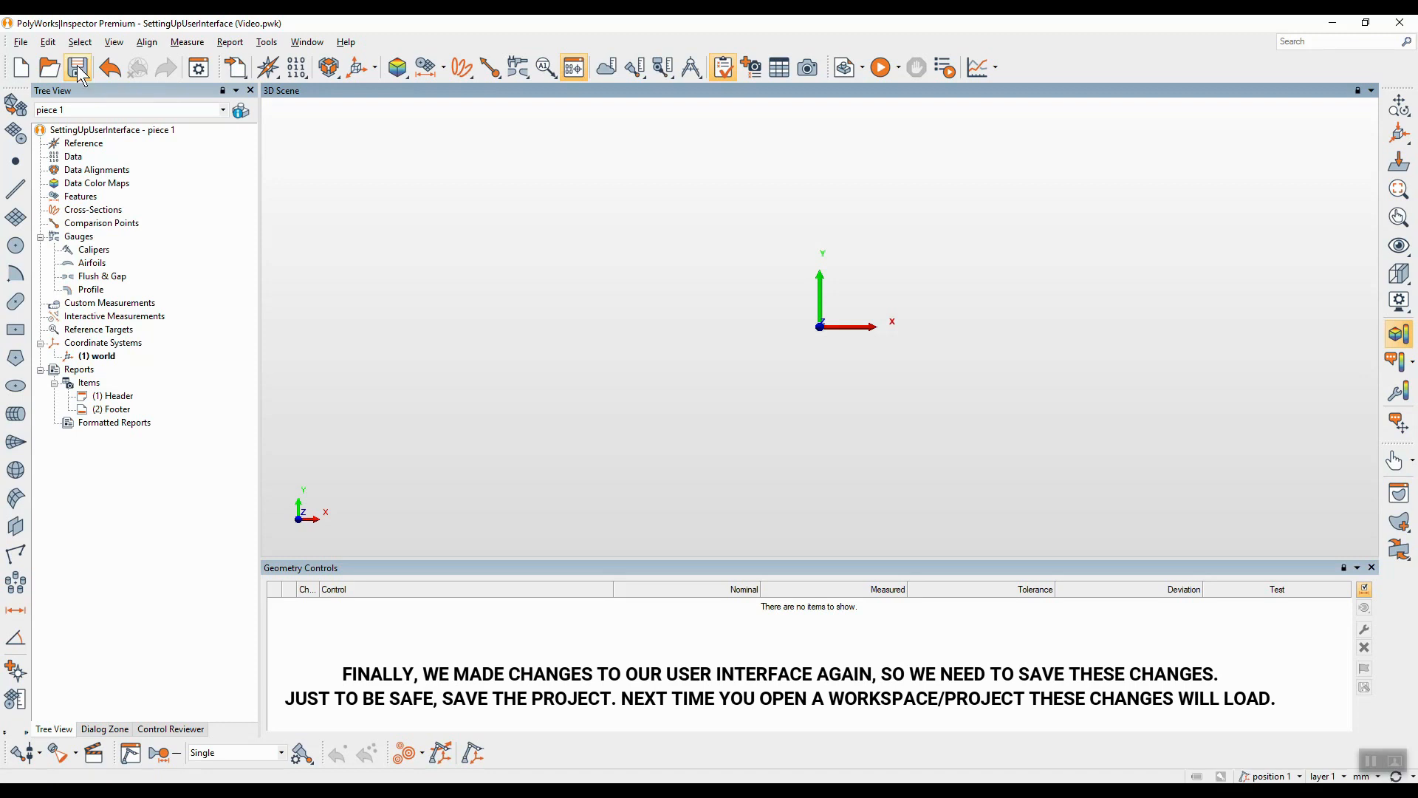